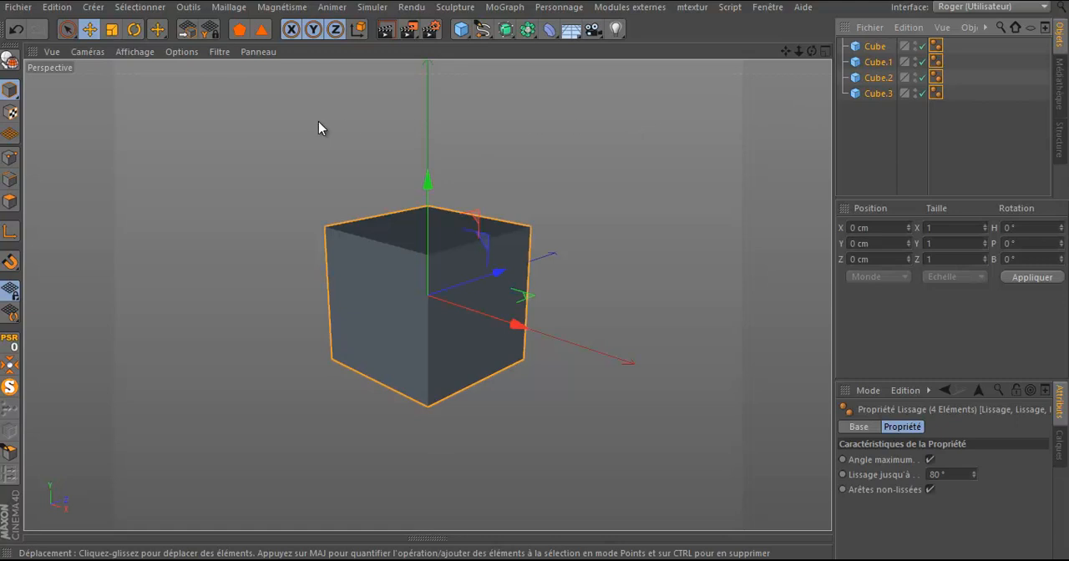
# Step: Start the Disposer tool for the four selected cubes and enlarge the area showing its settings
pyautogui.click(188, 7)
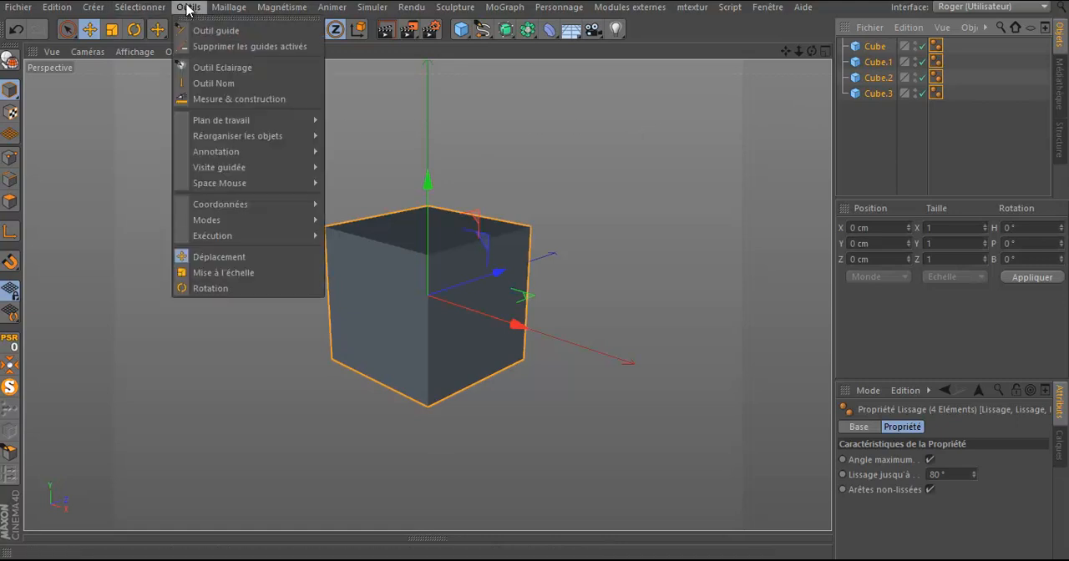
pyautogui.moveTo(201, 125)
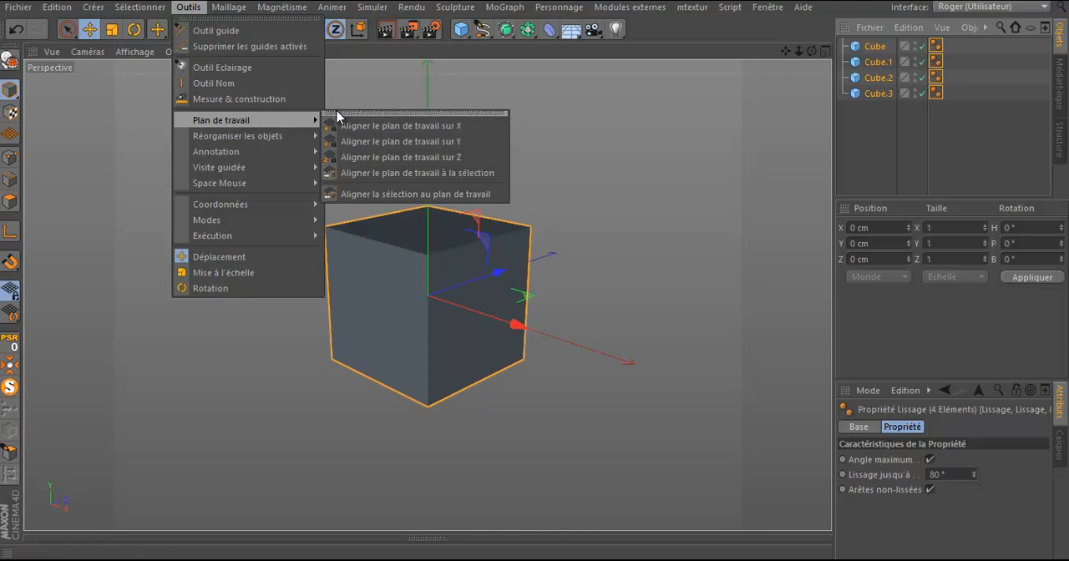
pyautogui.moveTo(219, 138)
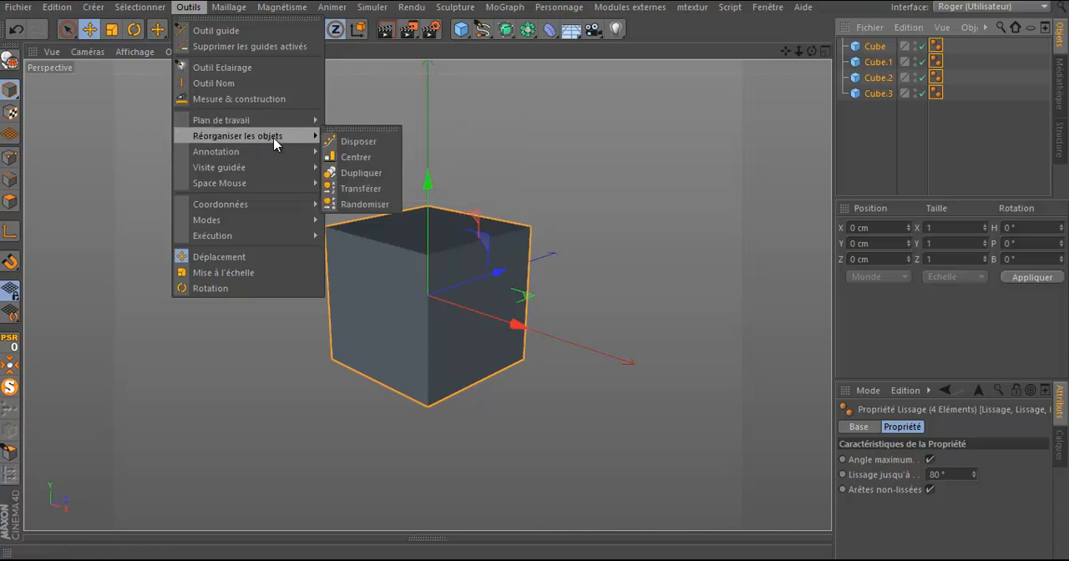
pyautogui.click(358, 142)
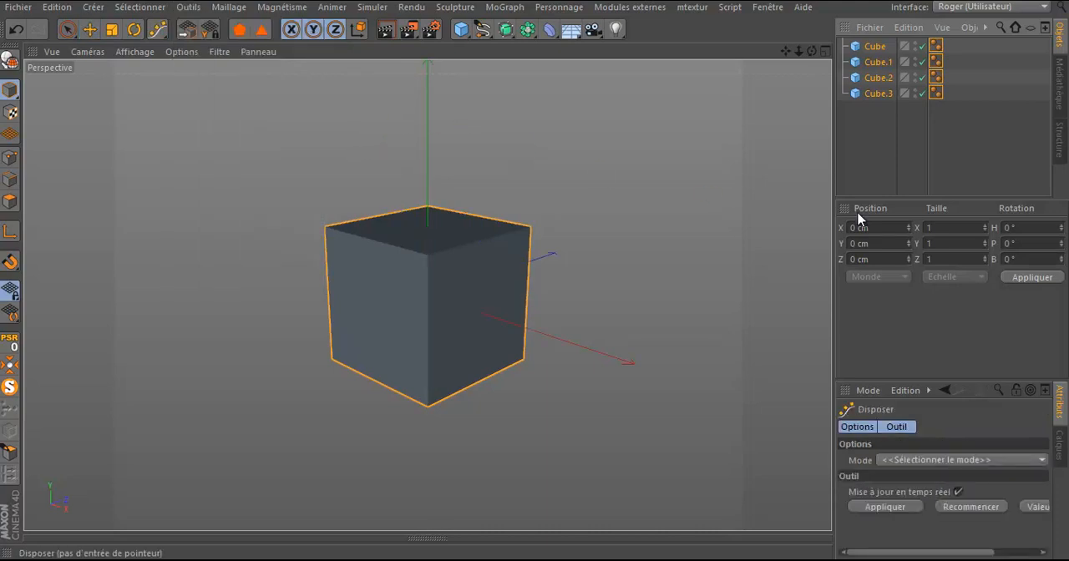
pyautogui.moveTo(921, 201); pyautogui.dragTo(917, 241)
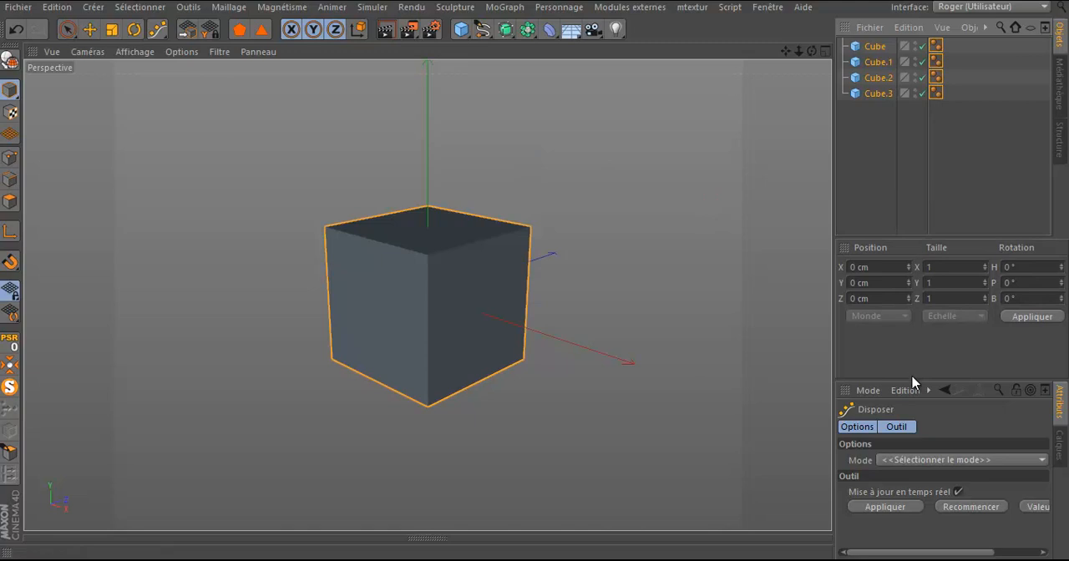
pyautogui.moveTo(914, 380); pyautogui.dragTo(914, 258)
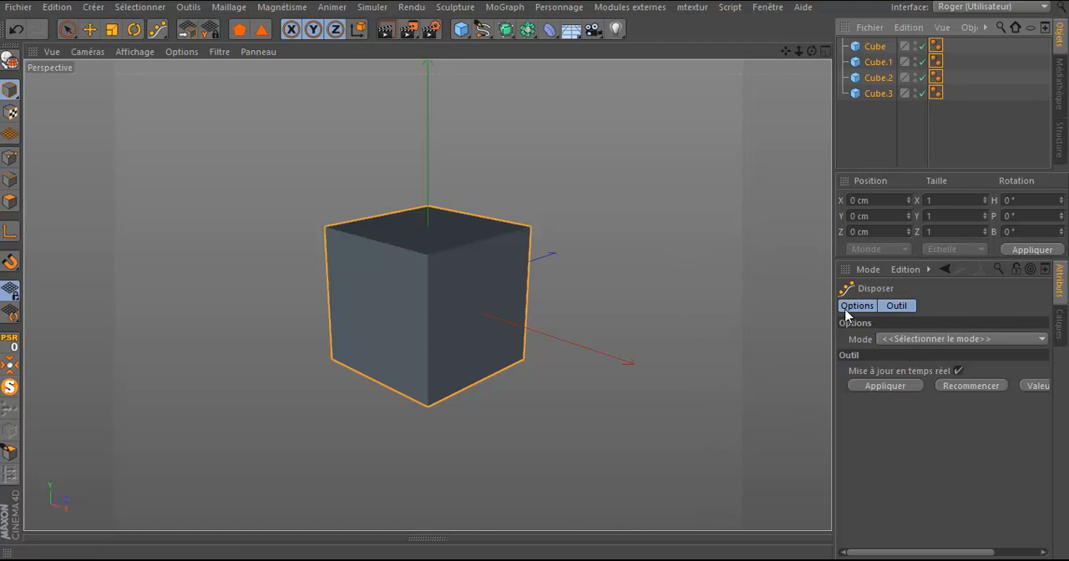
# Step: Set the arrangement mode to Linéaire and enlarge the settings area so all its options fit
pyautogui.click(926, 340)
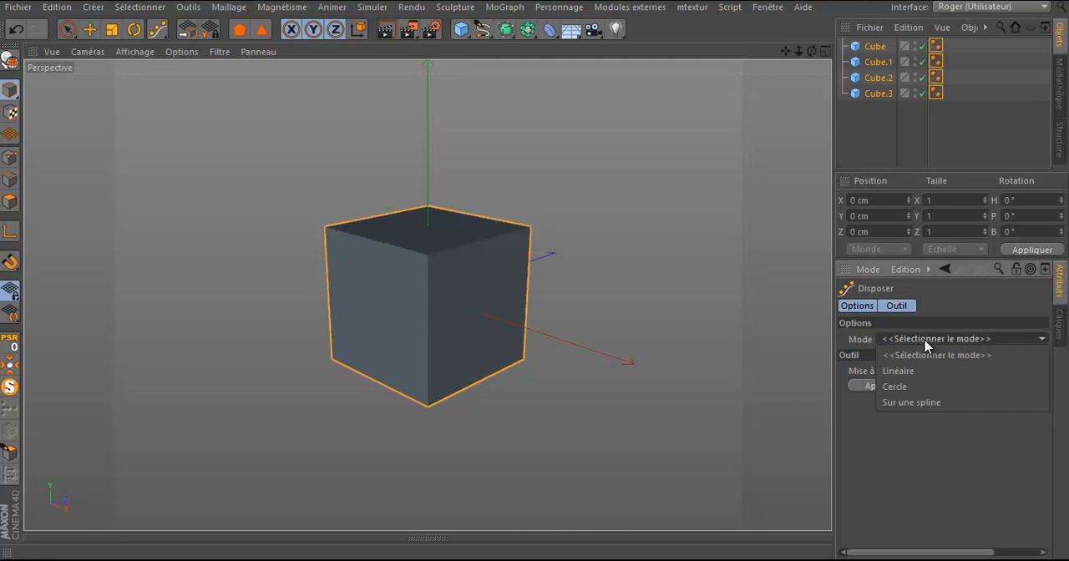
pyautogui.click(900, 370)
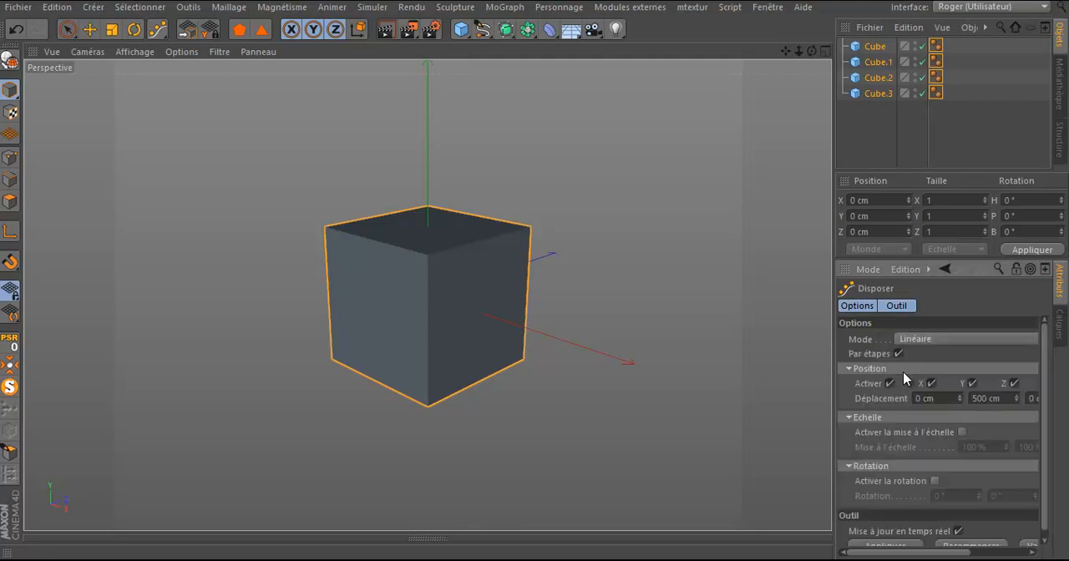
pyautogui.moveTo(833, 345); pyautogui.dragTo(704, 336)
pyautogui.moveTo(861, 260); pyautogui.dragTo(860, 200)
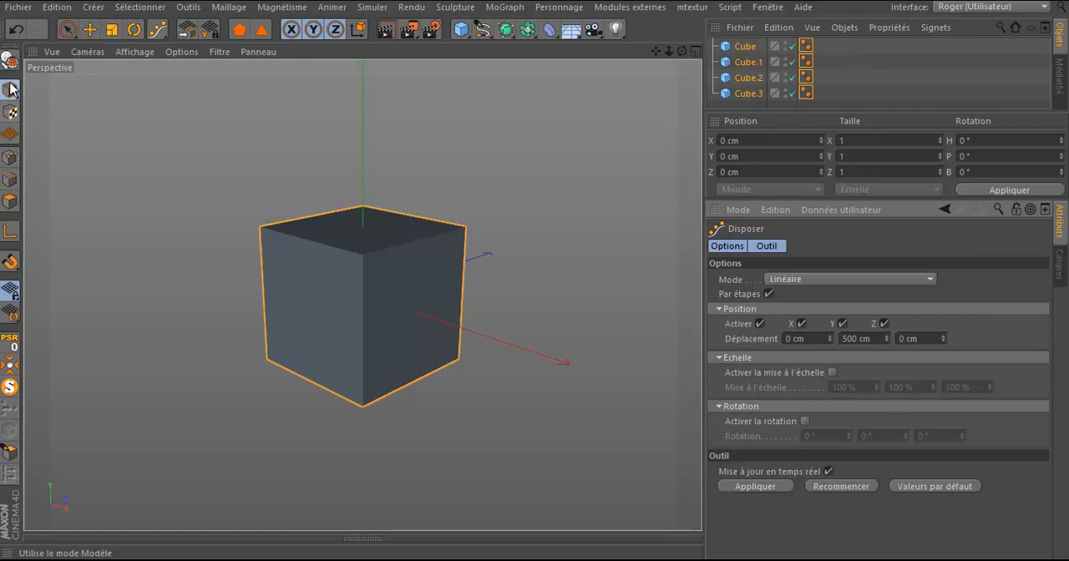
# Step: Scale the four cubes down slightly and apply the linear Disposer arrangement with a 500 cm Y displacement
pyautogui.click(111, 29)
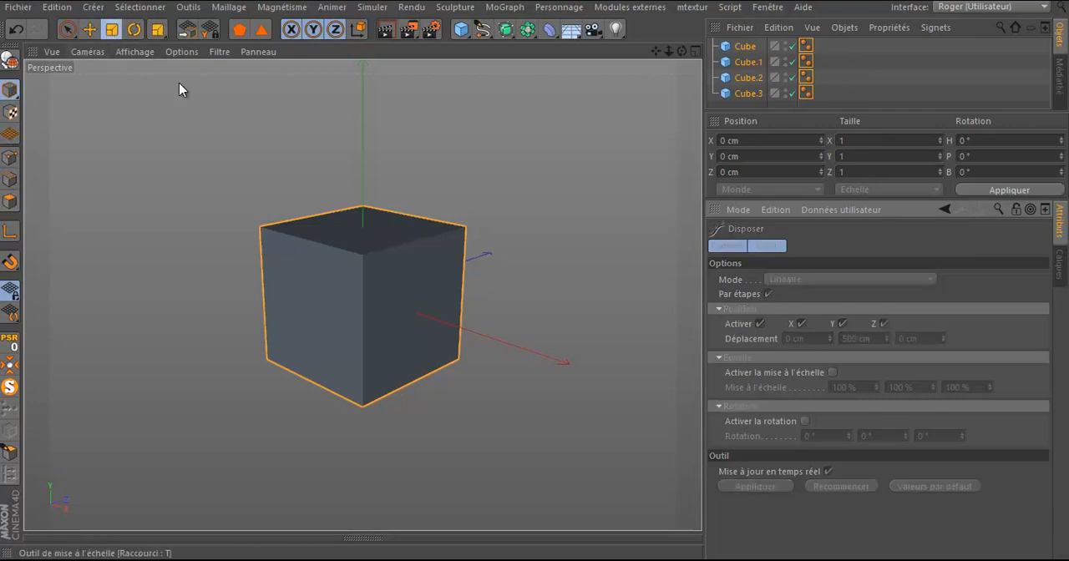
pyautogui.moveTo(365, 195)
pyautogui.mouseDown()
pyautogui.moveTo(365, 237)
pyautogui.moveTo(365, 195)
pyautogui.moveTo(365, 209)
pyautogui.mouseUp()
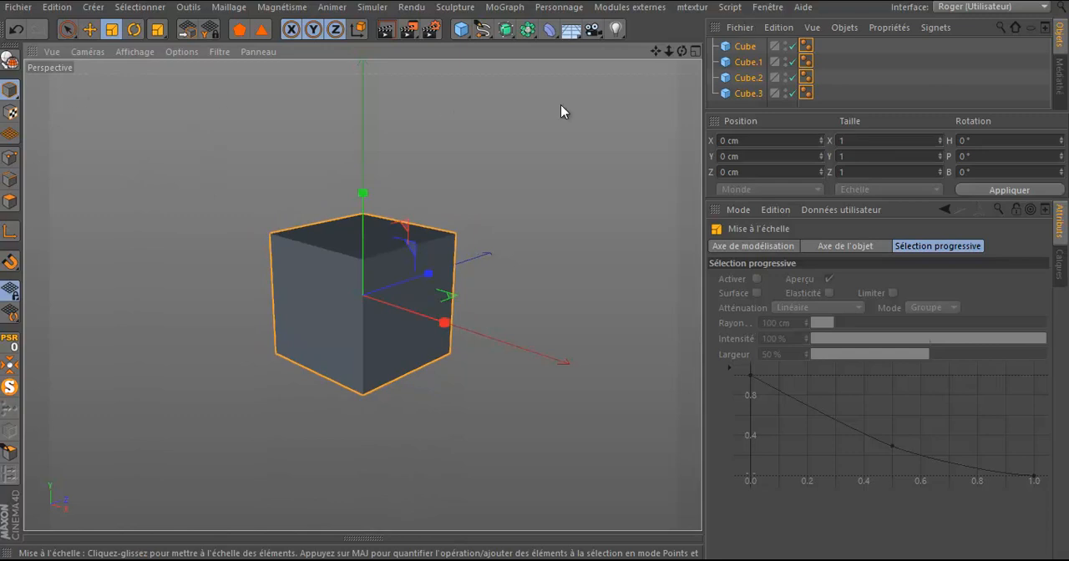
pyautogui.moveTo(157, 30); pyautogui.dragTo(214, 84)
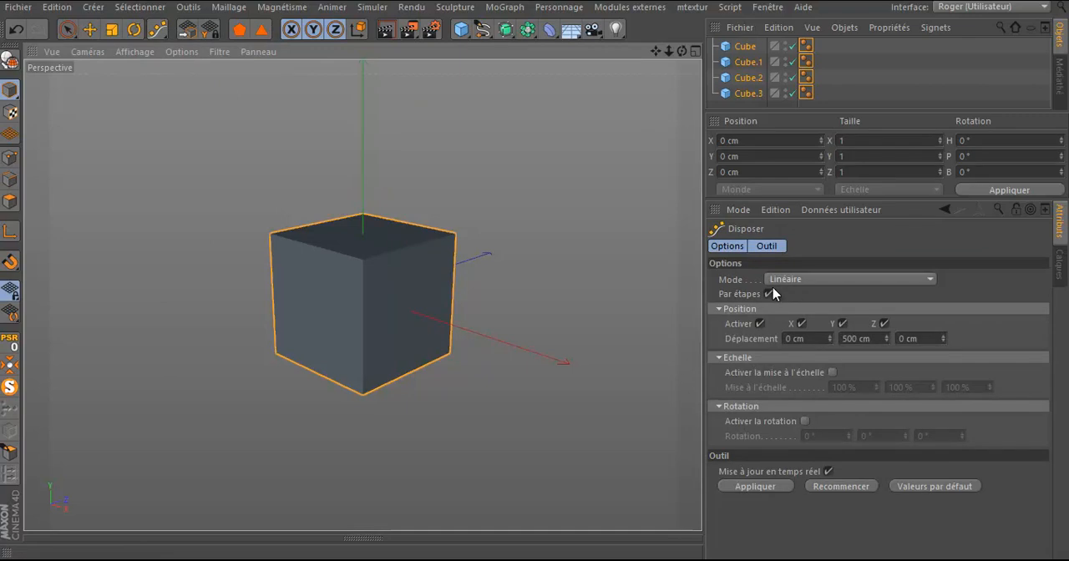
pyautogui.click(770, 490)
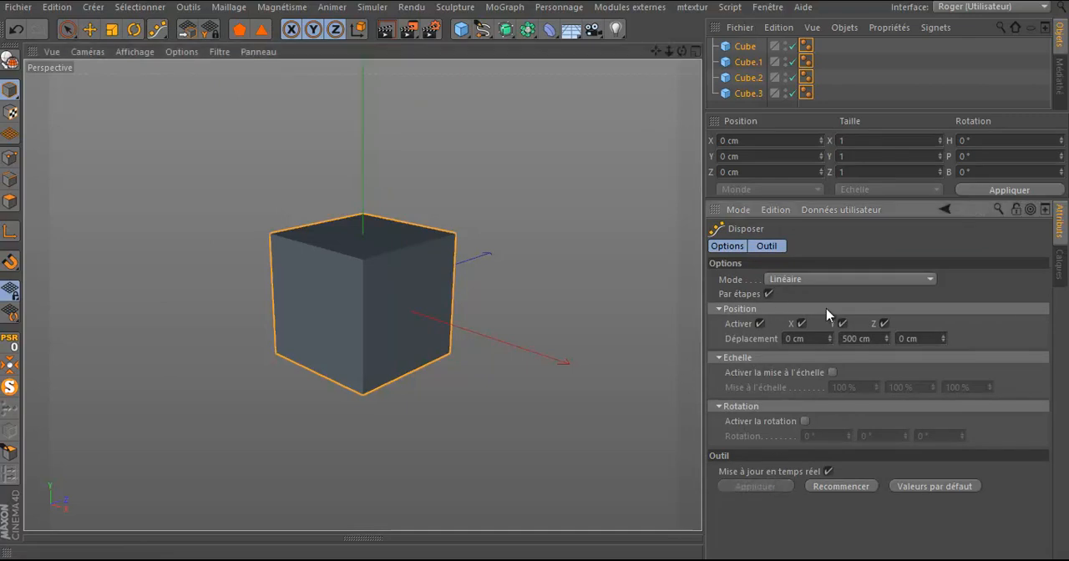
pyautogui.moveTo(489, 348); pyautogui.dragTo(393, 420)
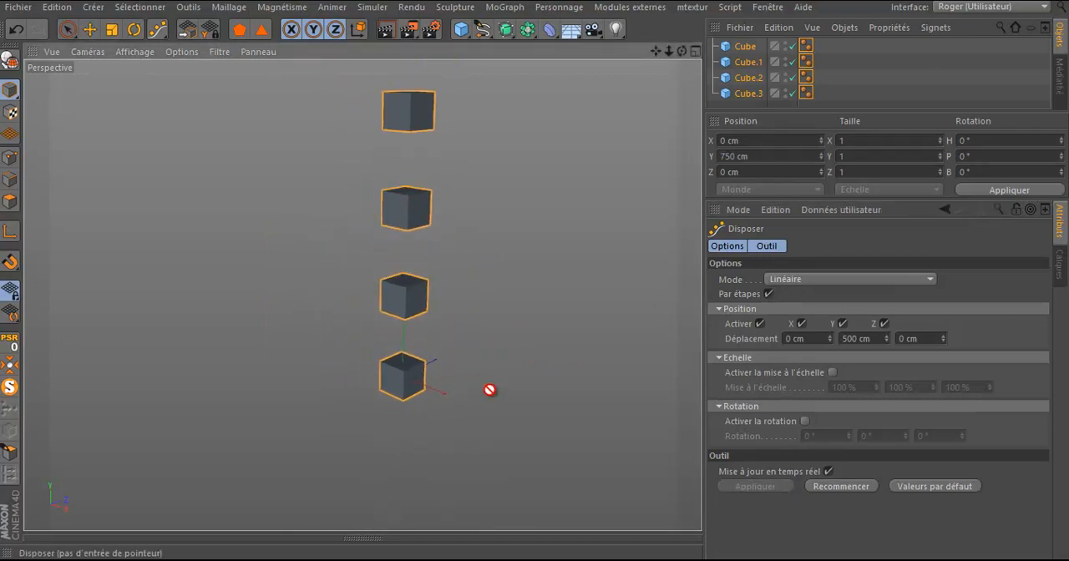
# Step: Set the arrangement's Y displacement to 0 cm and spread the cubes along X with a 227 cm displacement
pyautogui.doubleClick(854, 337)
pyautogui.write('0')
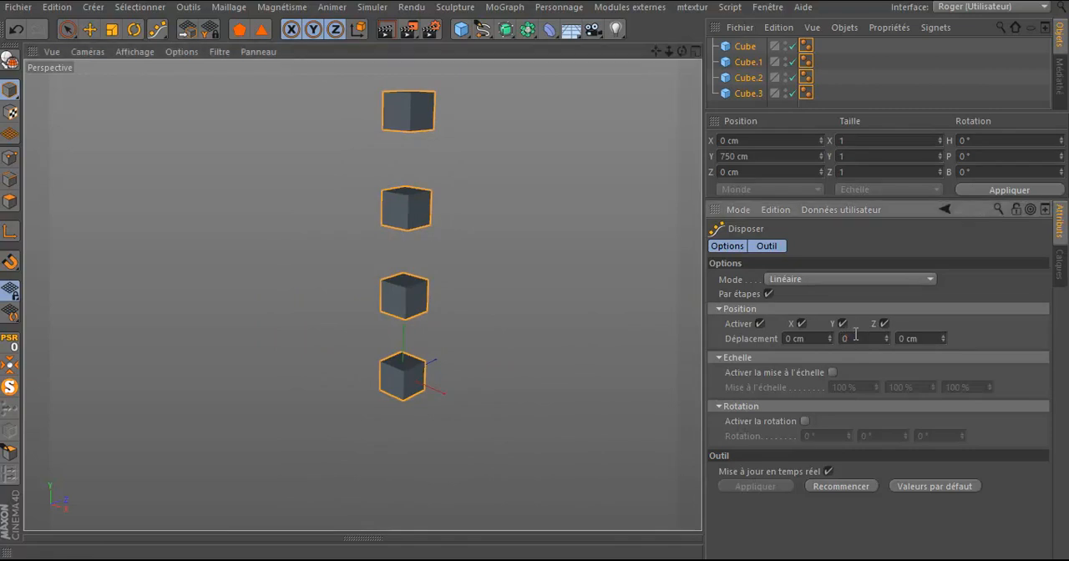
pyautogui.press('Return')
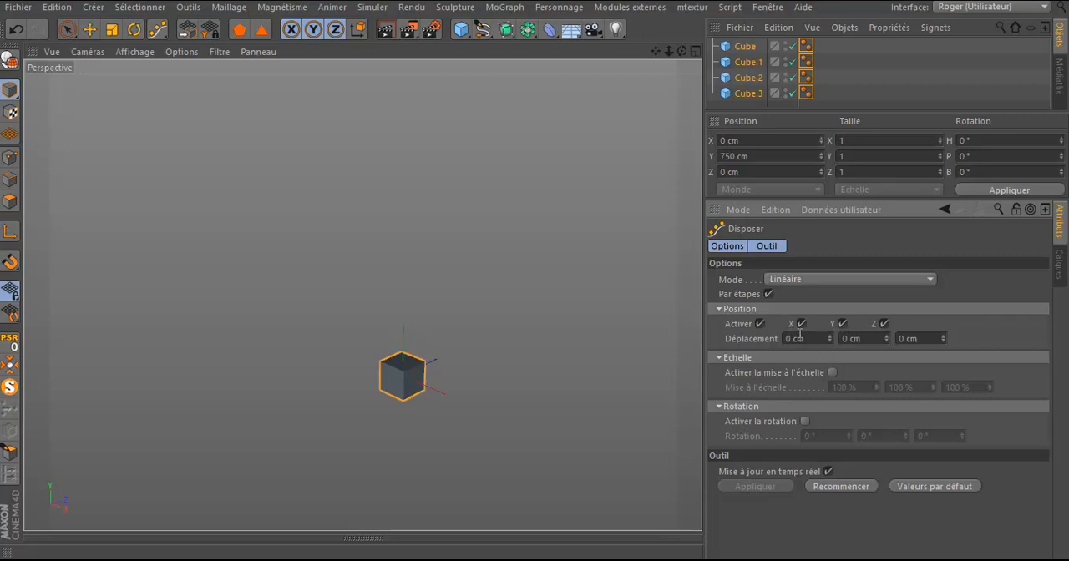
pyautogui.moveTo(831, 341); pyautogui.dragTo(801, 327)
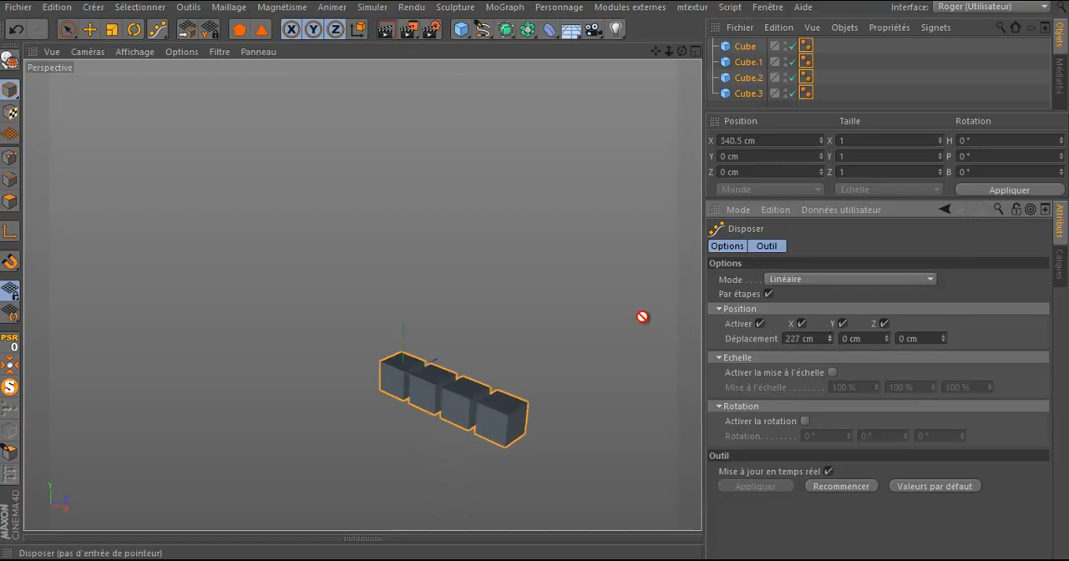
pyautogui.click(122, 52)
pyautogui.click(133, 95)
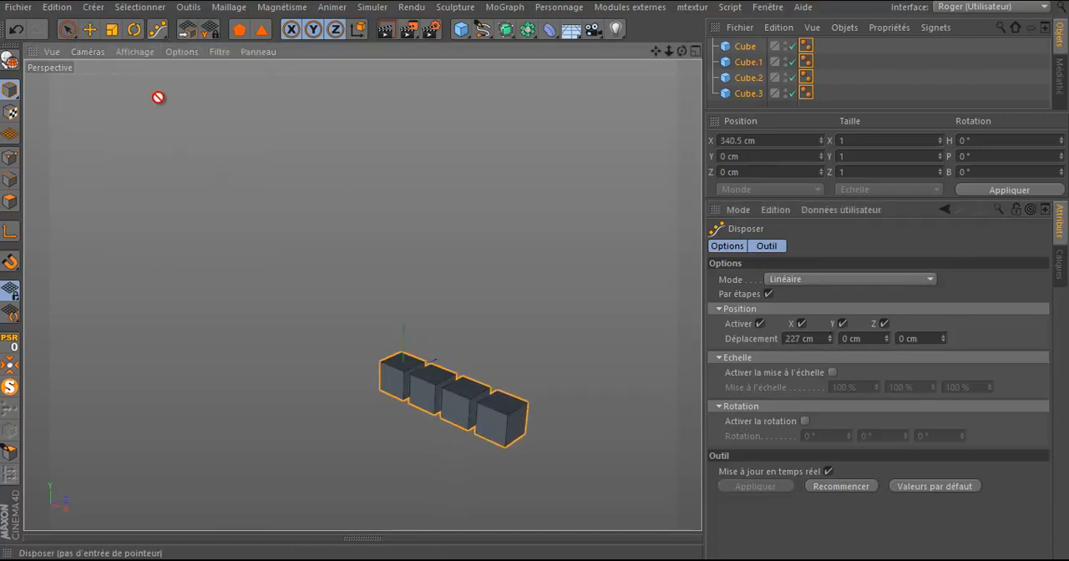
pyautogui.scroll(8, 529, 447)
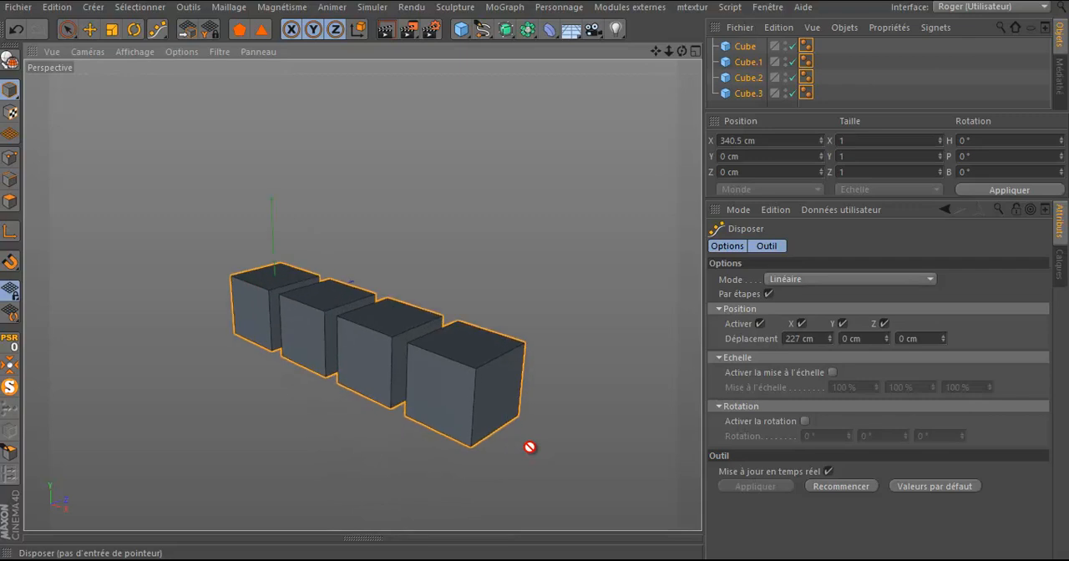
# Step: Try the arrangement without Par étapes at 632 cm along X, and restore Par étapes with a 268 cm X displacement
pyautogui.click(768, 294)
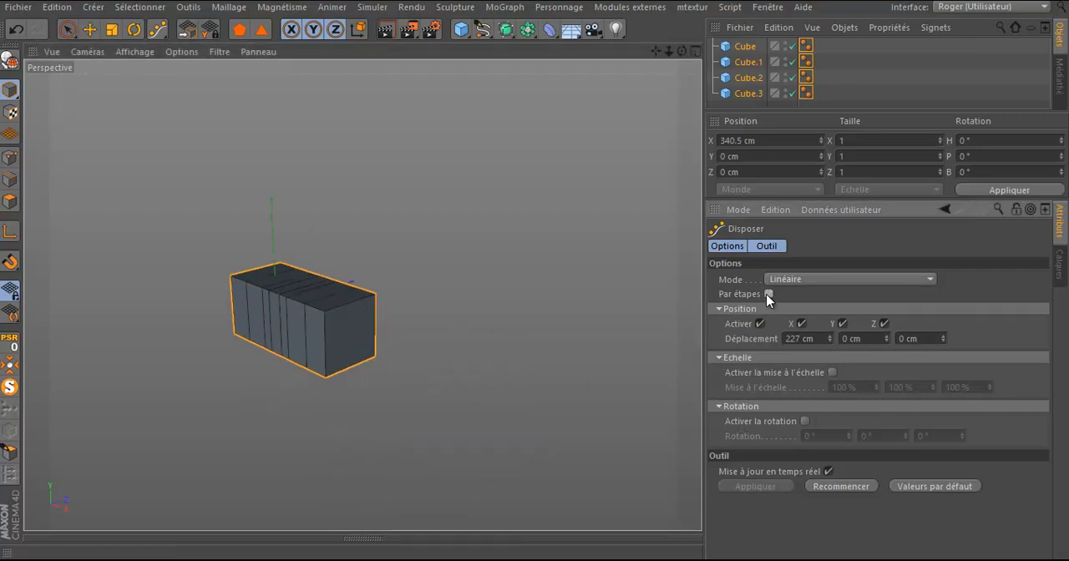
pyautogui.moveTo(831, 338)
pyautogui.mouseDown()
pyautogui.moveTo(834, 312)
pyautogui.moveTo(827, 339)
pyautogui.mouseUp()
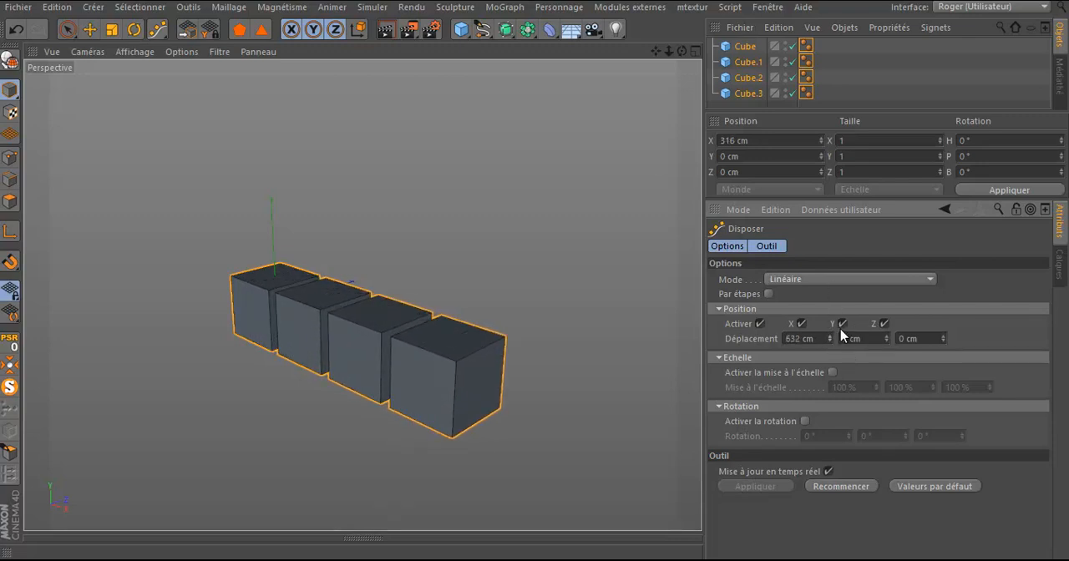
pyautogui.click(769, 295)
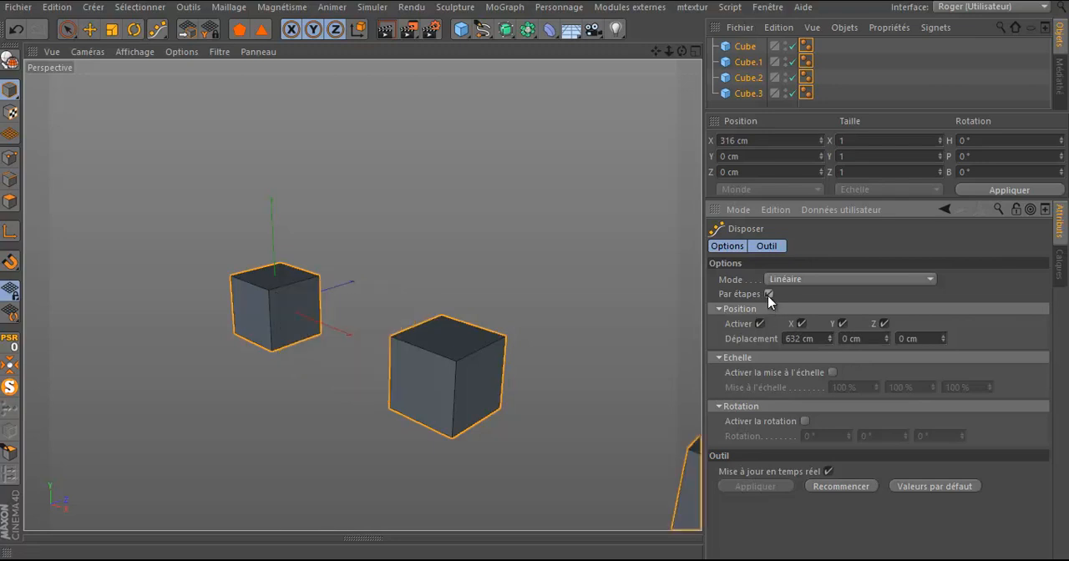
pyautogui.moveTo(827, 345); pyautogui.dragTo(828, 340)
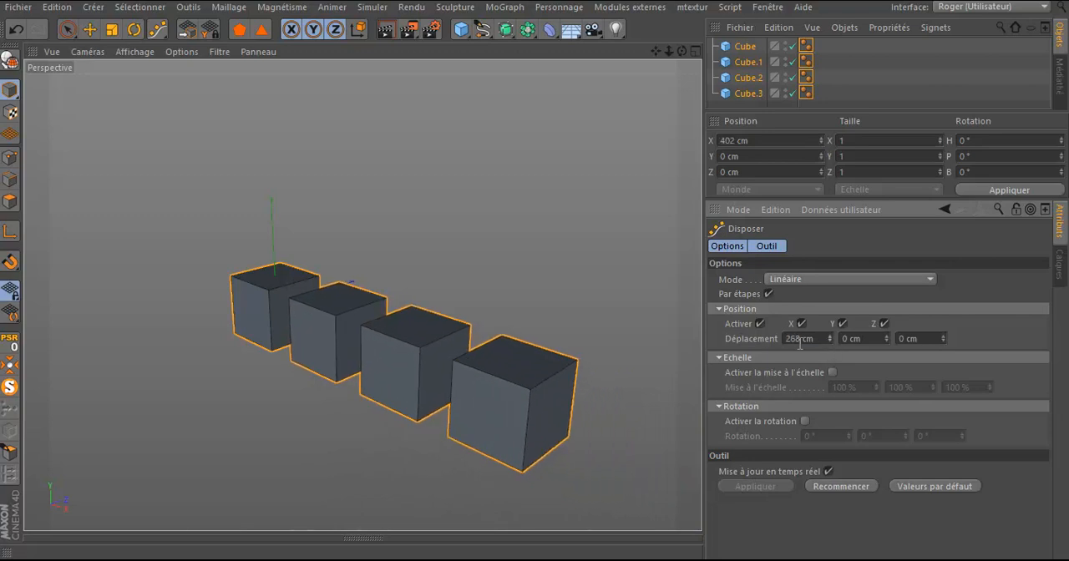
# Step: Set the Y and Z displacements to -5 cm and 123 cm, and deactivate positioning on both axes
pyautogui.moveTo(885, 338); pyautogui.dragTo(947, 345)
pyautogui.click(843, 324)
pyautogui.click(885, 324)
# Step: Activate scaling in the linear arrangement and set the X scale to 14 %
pyautogui.click(833, 372)
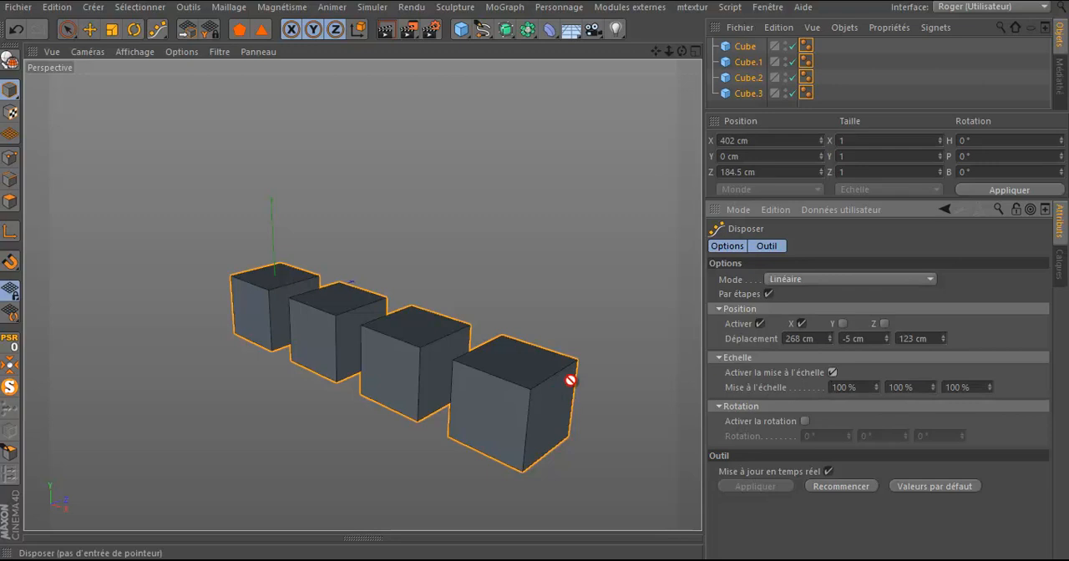
pyautogui.moveTo(876, 384)
pyautogui.mouseDown()
pyautogui.moveTo(885, 427)
pyautogui.moveTo(876, 384)
pyautogui.mouseUp()
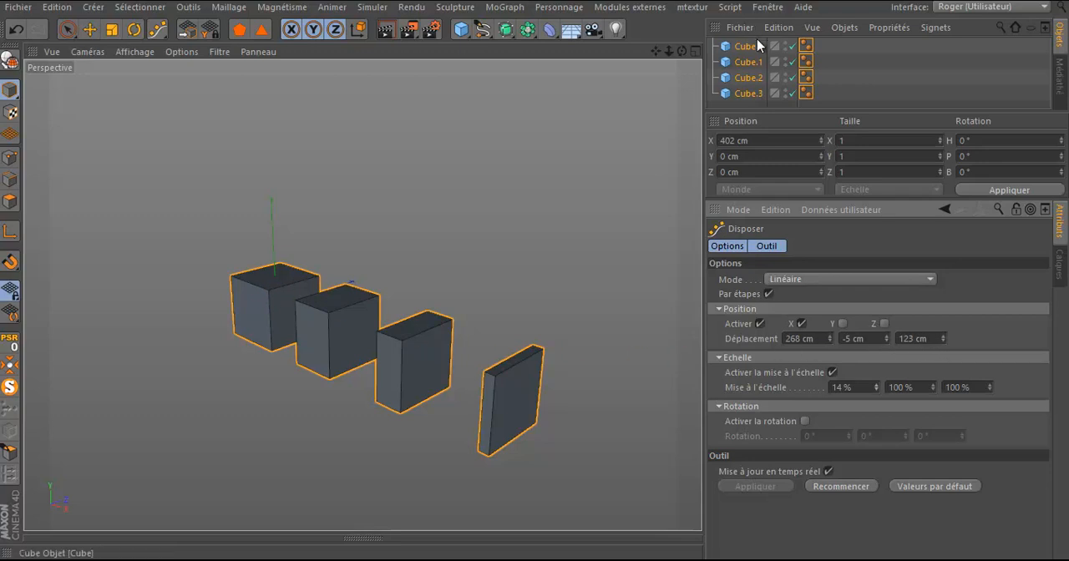
# Step: Try the scaled arrangement without Par étapes at 660 cm along X, and restore Par étapes with a 317 cm X displacement
pyautogui.click(768, 294)
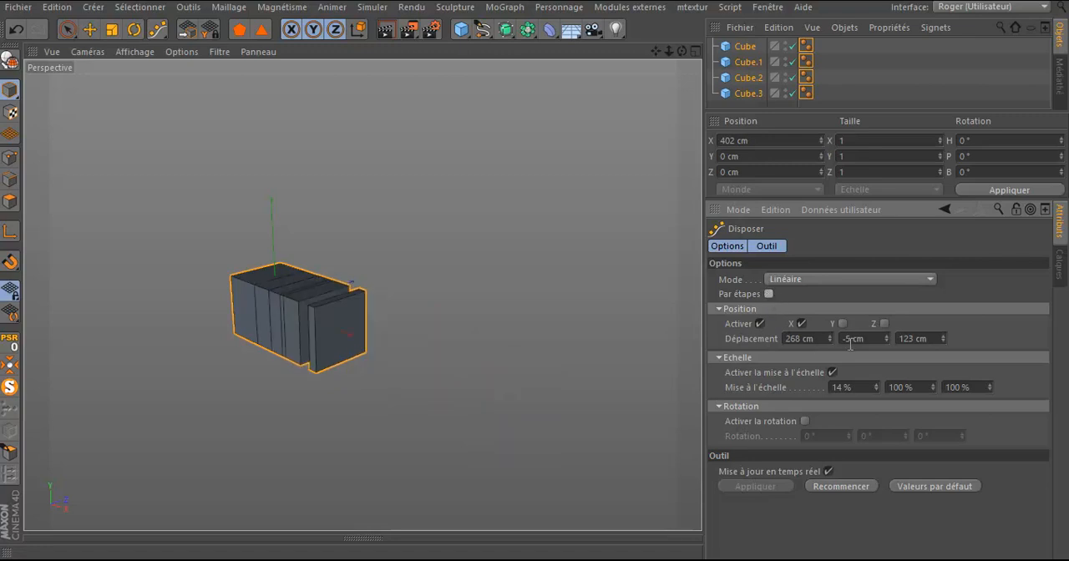
pyautogui.moveTo(829, 339); pyautogui.dragTo(877, 387)
pyautogui.click(768, 295)
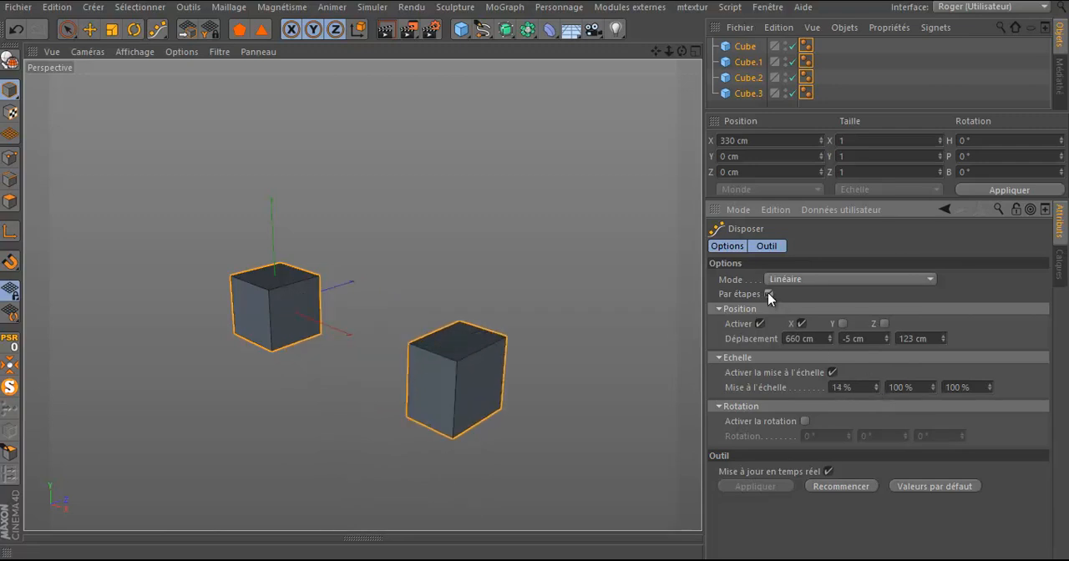
pyautogui.moveTo(831, 343)
pyautogui.mouseDown()
pyautogui.moveTo(830, 355)
pyautogui.moveTo(830, 340)
pyautogui.mouseUp()
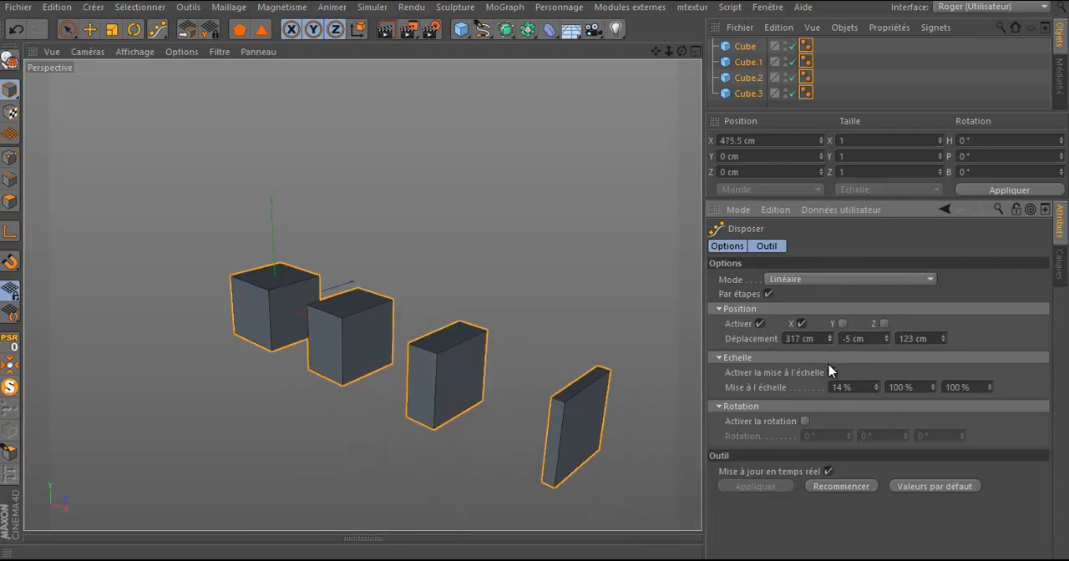
# Step: Deactivate scaling and activate rotation in the arrangement with a first rotation value of 17°
pyautogui.click(833, 373)
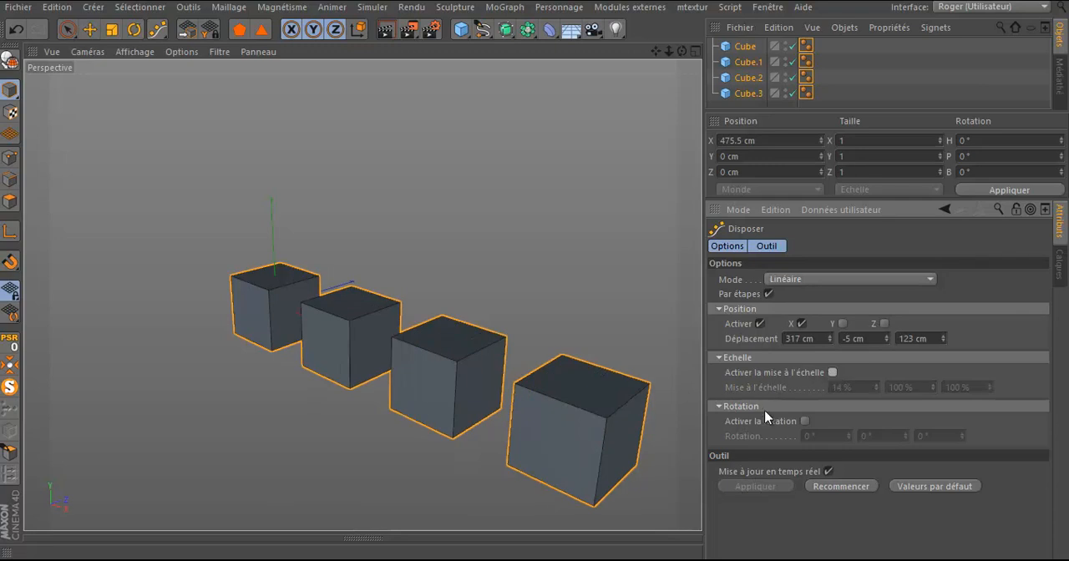
pyautogui.click(802, 422)
pyautogui.moveTo(850, 435); pyautogui.dragTo(849, 437)
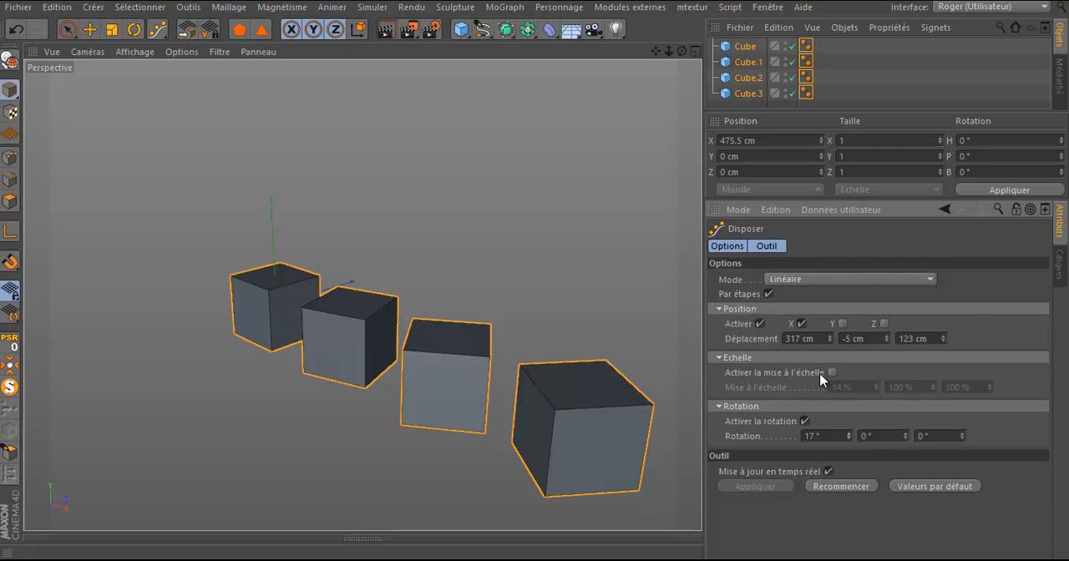
# Step: Deactivate rotation and arrange the cubes as a staircase with displacements of 146 cm on X and 84 cm on the reactivated Y axis
pyautogui.click(805, 422)
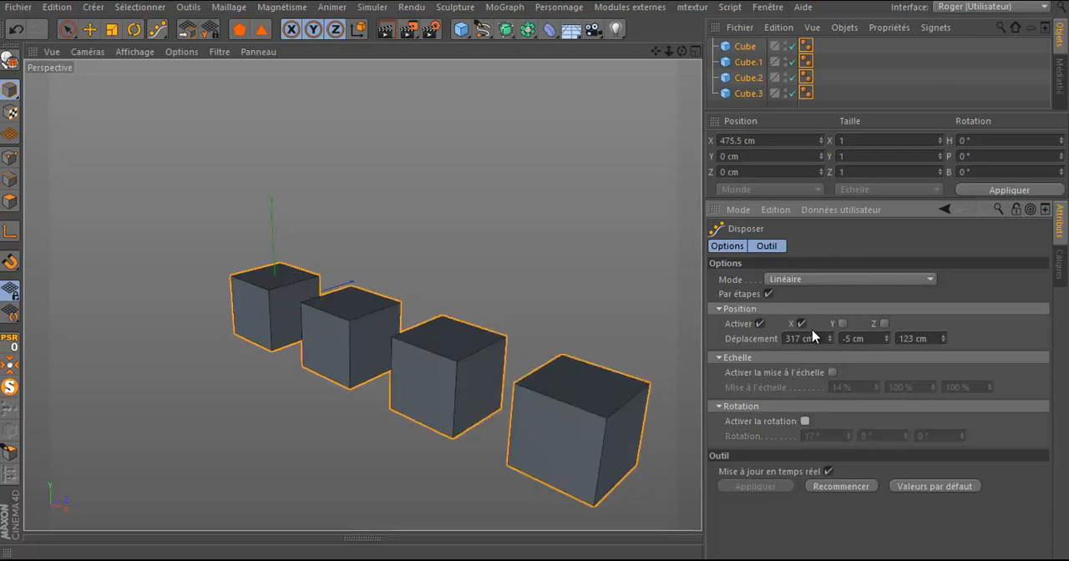
pyautogui.moveTo(830, 342); pyautogui.dragTo(831, 343)
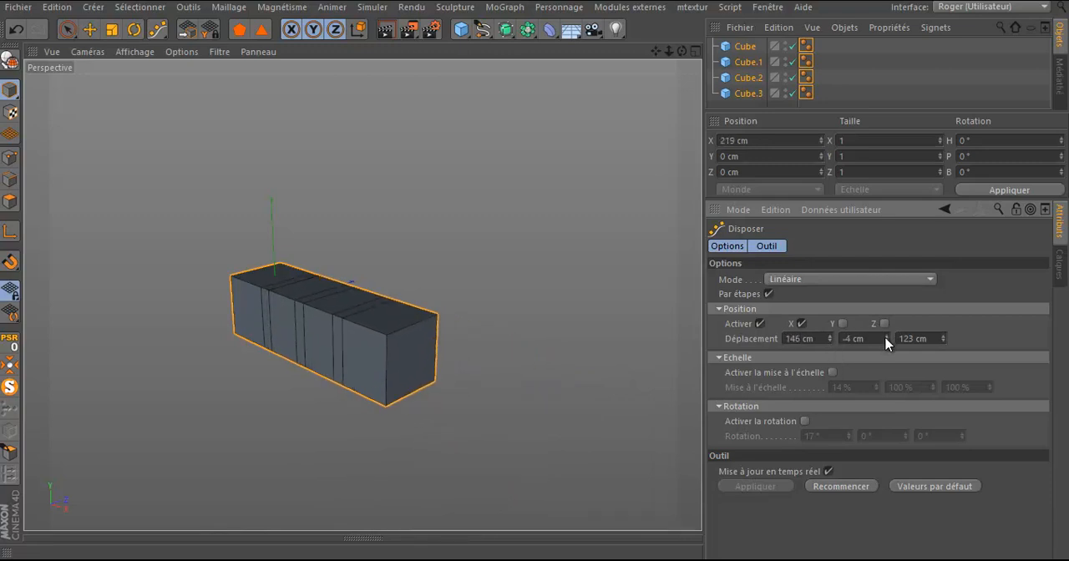
pyautogui.click(843, 324)
pyautogui.moveTo(884, 335); pyautogui.dragTo(887, 340)
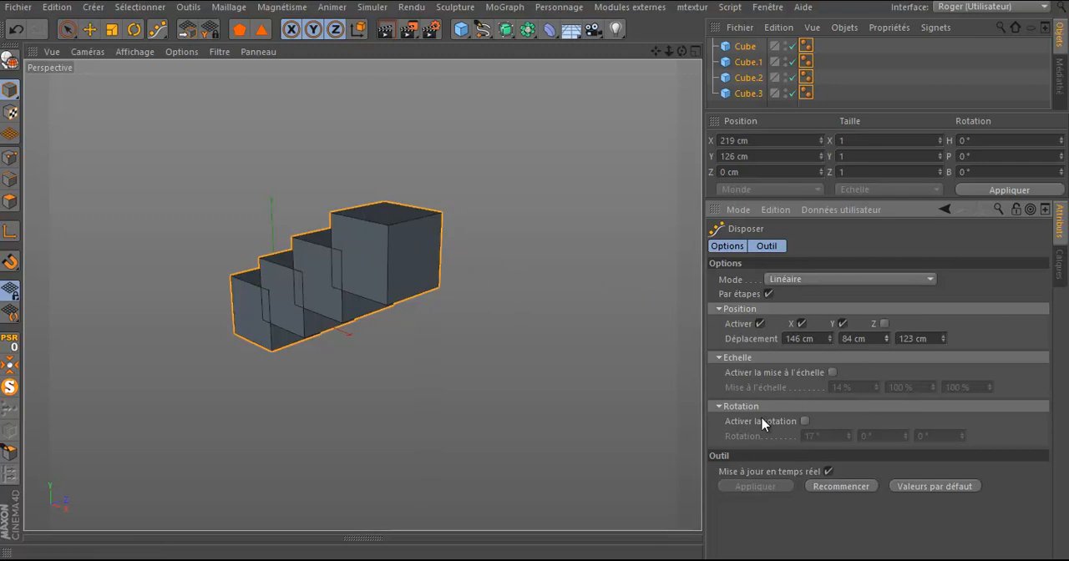
# Step: Reactivate the 17° rotation for the stepped arrangement of cubes
pyautogui.click(805, 421)
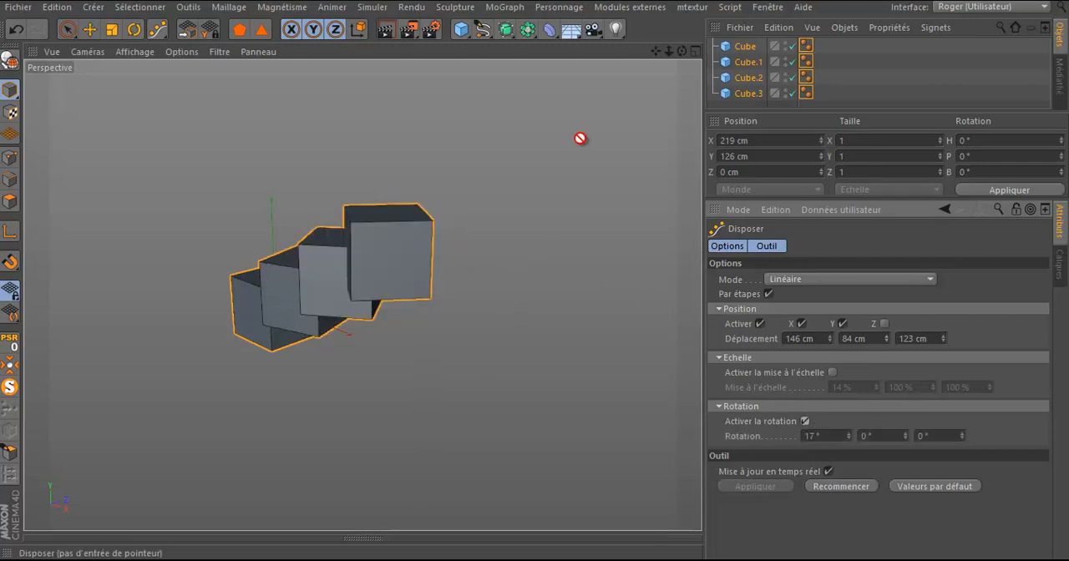
pyautogui.moveTo(682, 52); pyautogui.dragTo(538, 271)
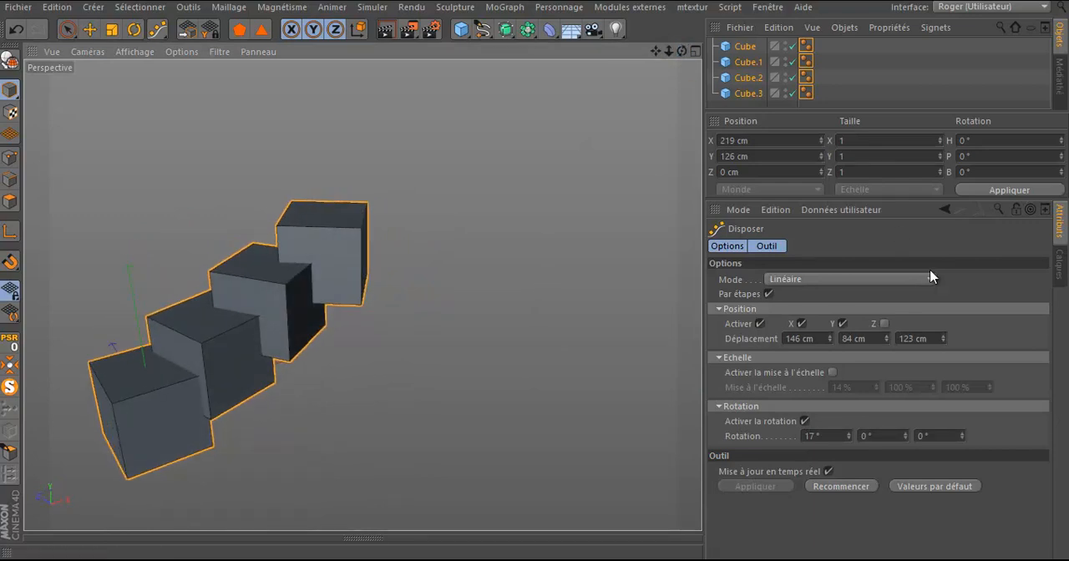
# Step: Try the stepped arrangement with the Z axis activated and a Z displacement of 93 cm, and deactivate the Z axis
pyautogui.click(885, 324)
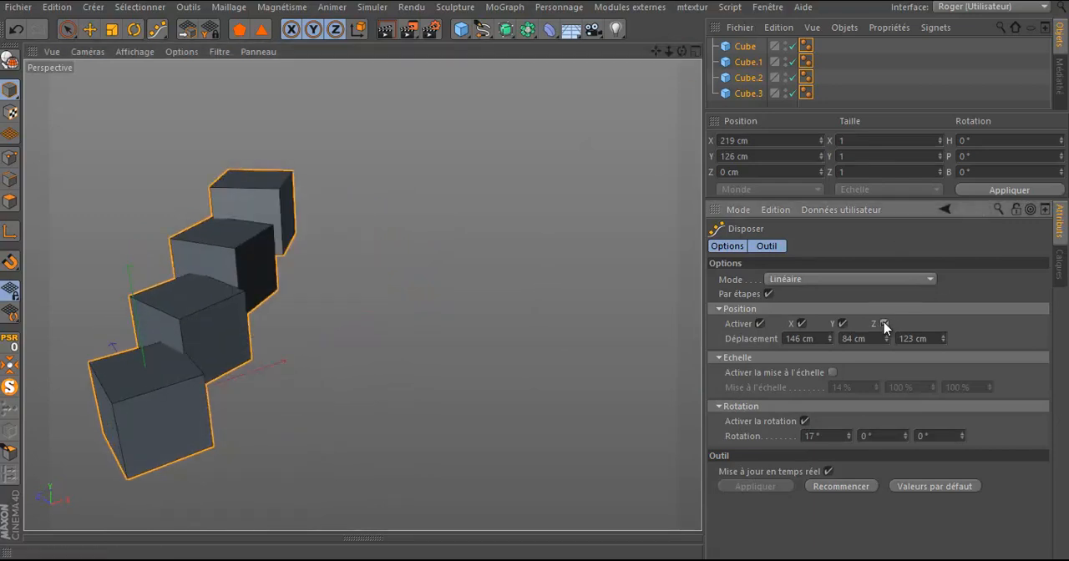
pyautogui.moveTo(944, 340); pyautogui.dragTo(945, 341)
pyautogui.moveTo(943, 341)
pyautogui.mouseDown()
pyautogui.moveTo(959, 364)
pyautogui.moveTo(947, 344)
pyautogui.mouseUp()
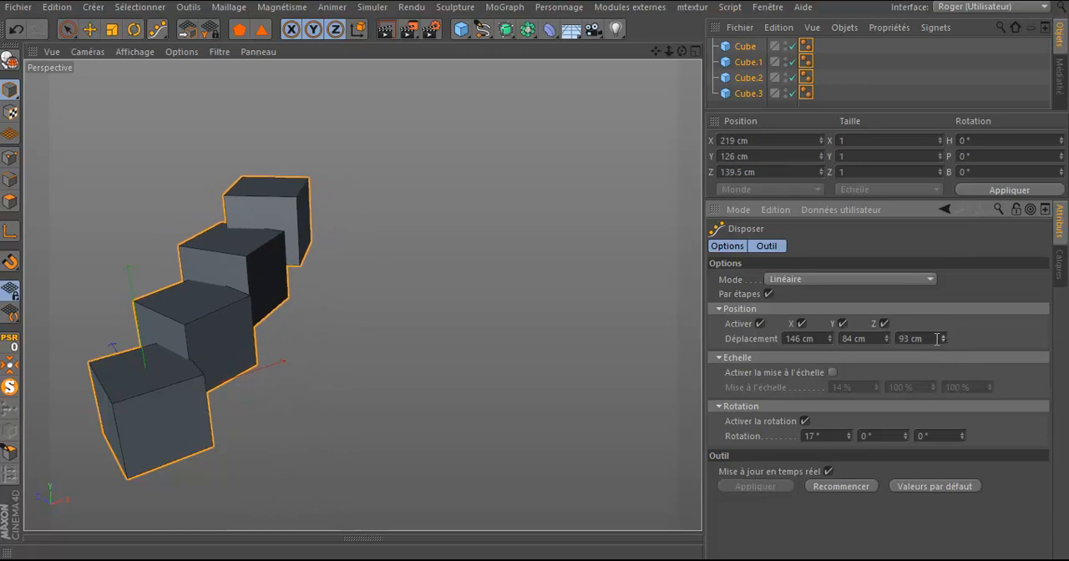
pyautogui.click(885, 324)
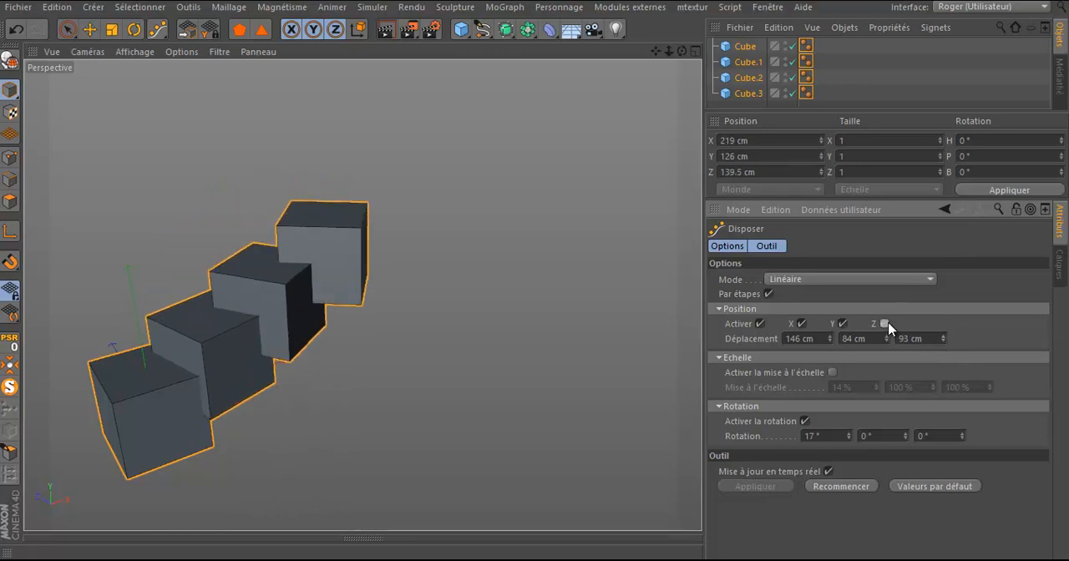
# Step: Deactivate the rotation, reset the Disposer tool to its default values and arrange the four cubes in Cercle mode
pyautogui.click(805, 421)
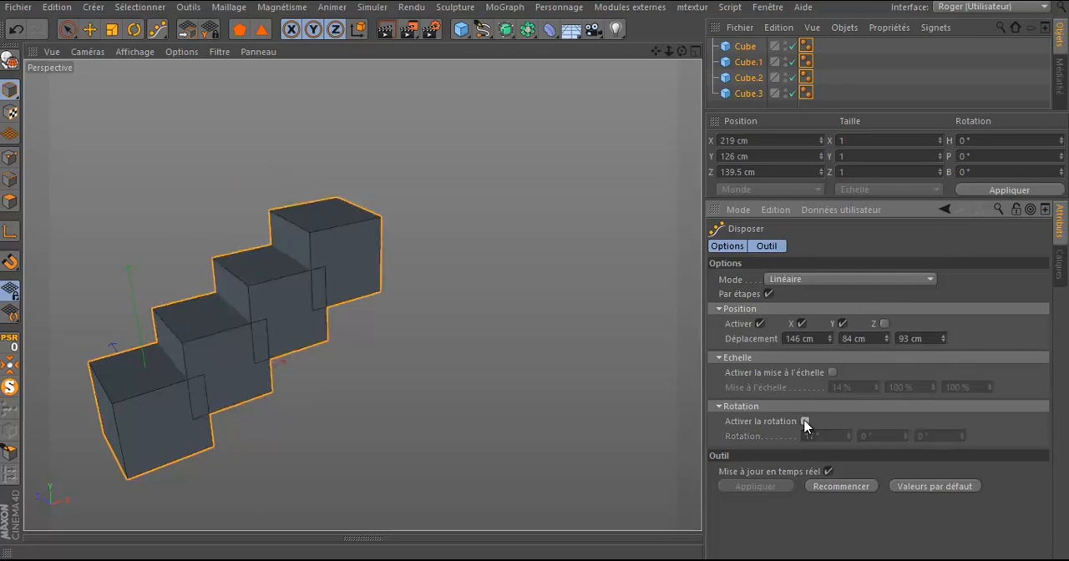
pyautogui.click(928, 487)
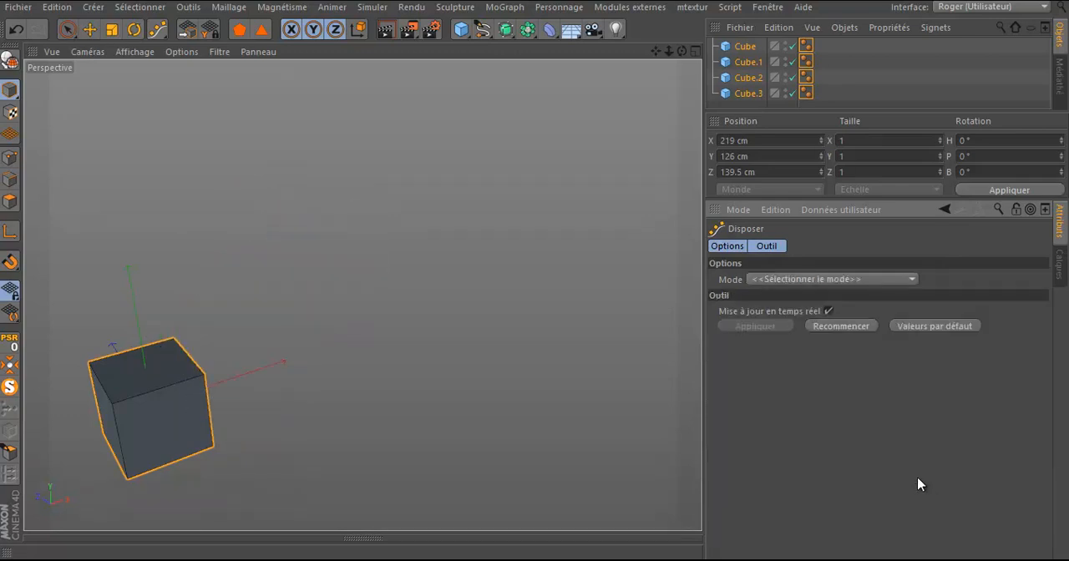
pyautogui.click(821, 280)
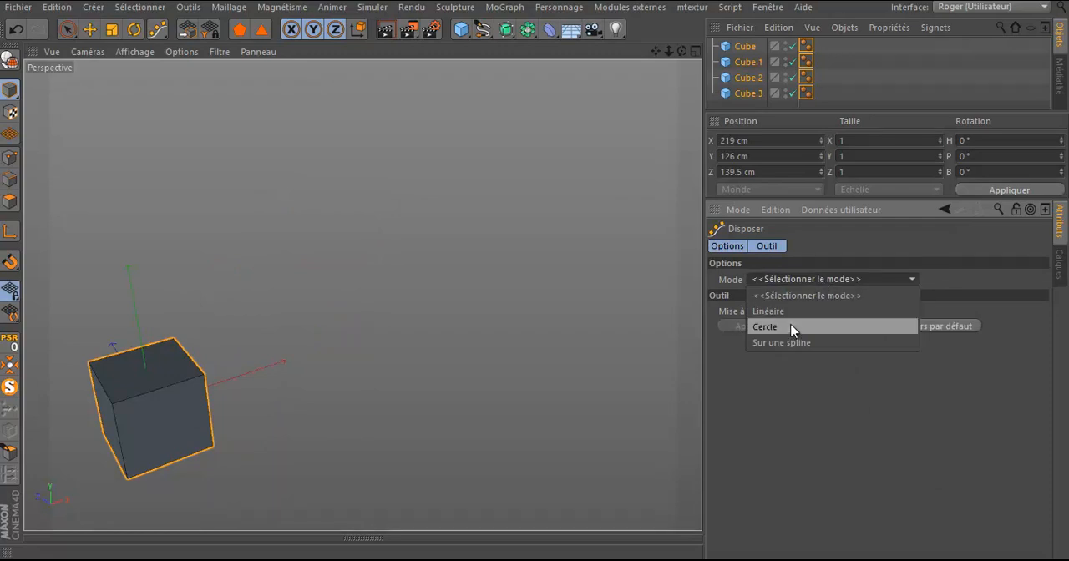
pyautogui.click(791, 327)
pyautogui.scroll(-7, 594, 242)
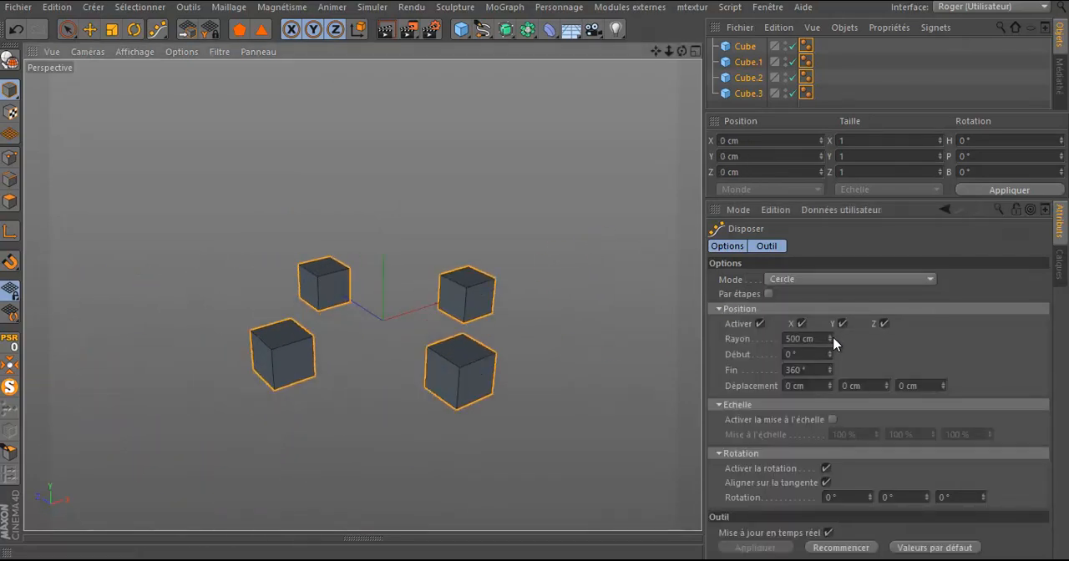
# Step: Reapply the circular arrangement with Par étapes enabled, a radius of 600 cm and a start angle of 80°
pyautogui.moveTo(833, 340)
pyautogui.mouseDown()
pyautogui.moveTo(832, 351)
pyautogui.moveTo(822, 342)
pyautogui.moveTo(832, 352)
pyautogui.mouseUp()
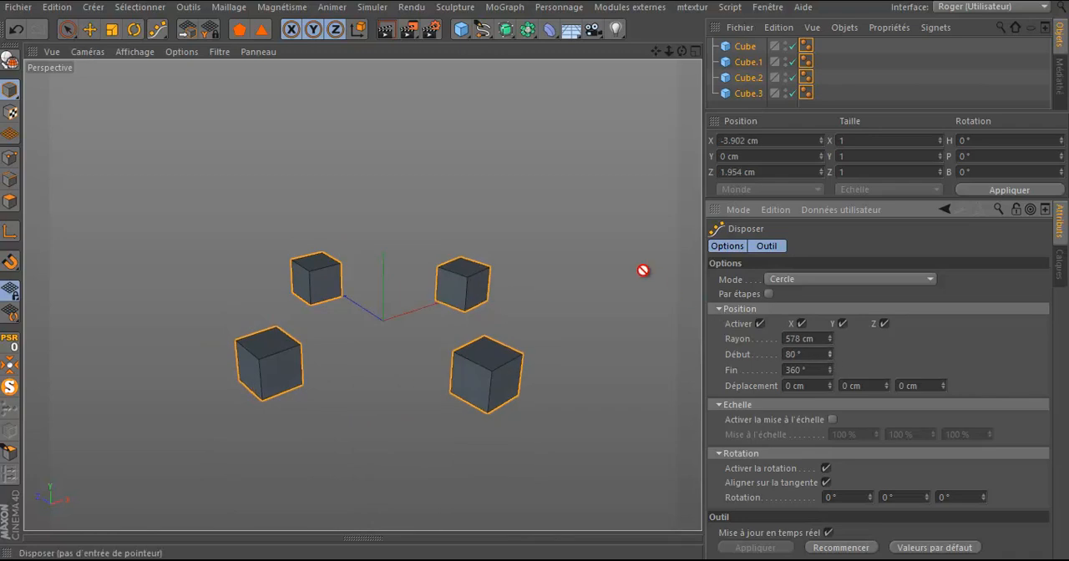
pyautogui.hotkey('ctrl', 'z')
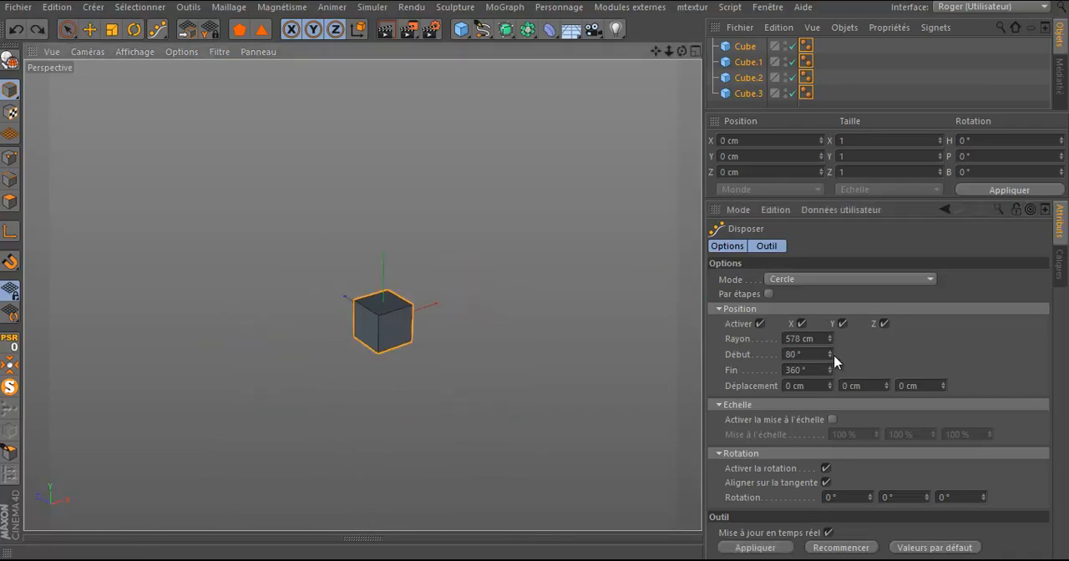
pyautogui.click(767, 293)
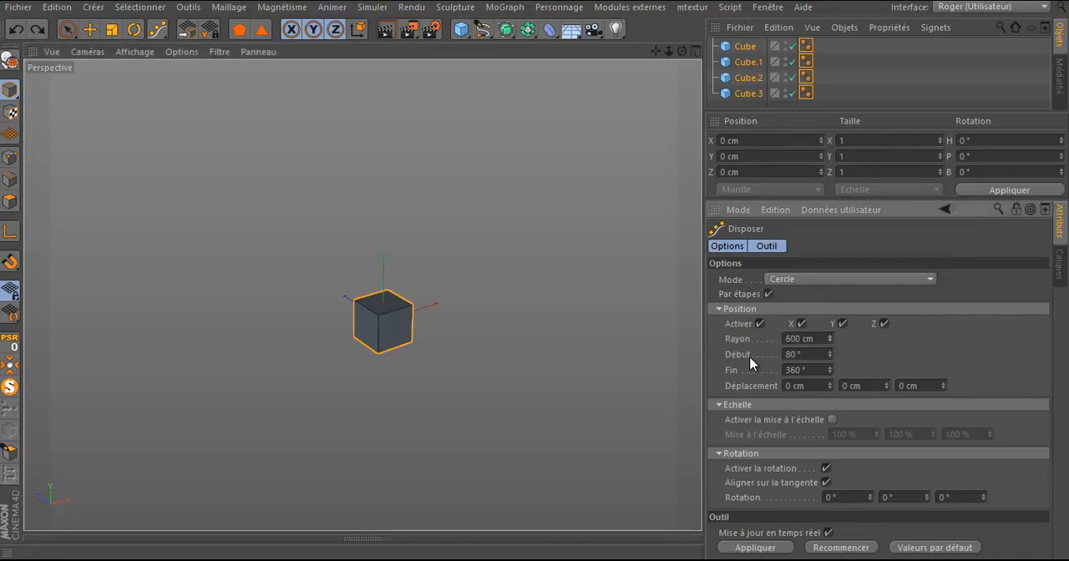
pyautogui.click(782, 553)
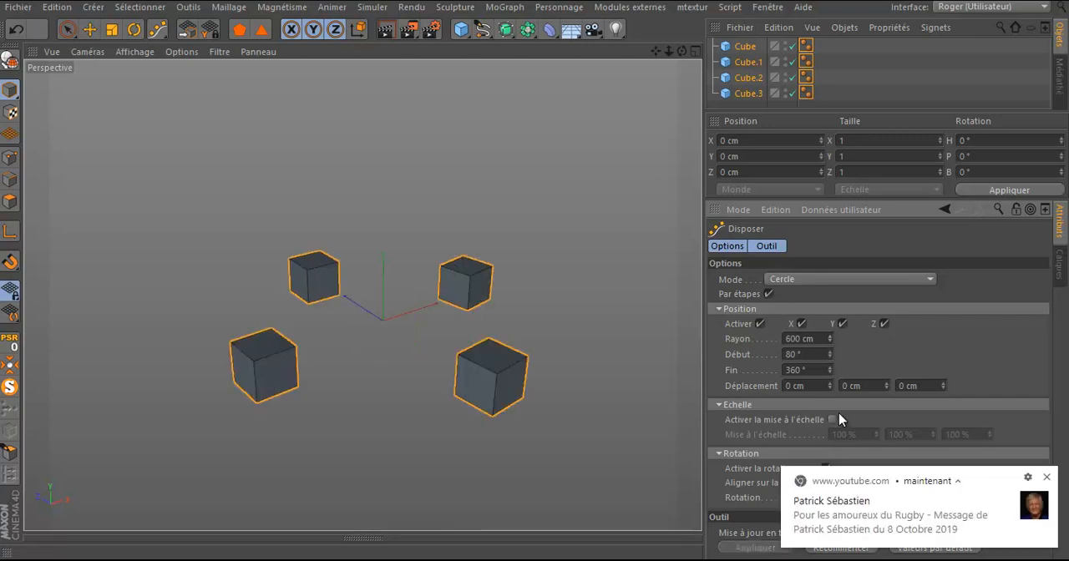
pyautogui.click(1046, 477)
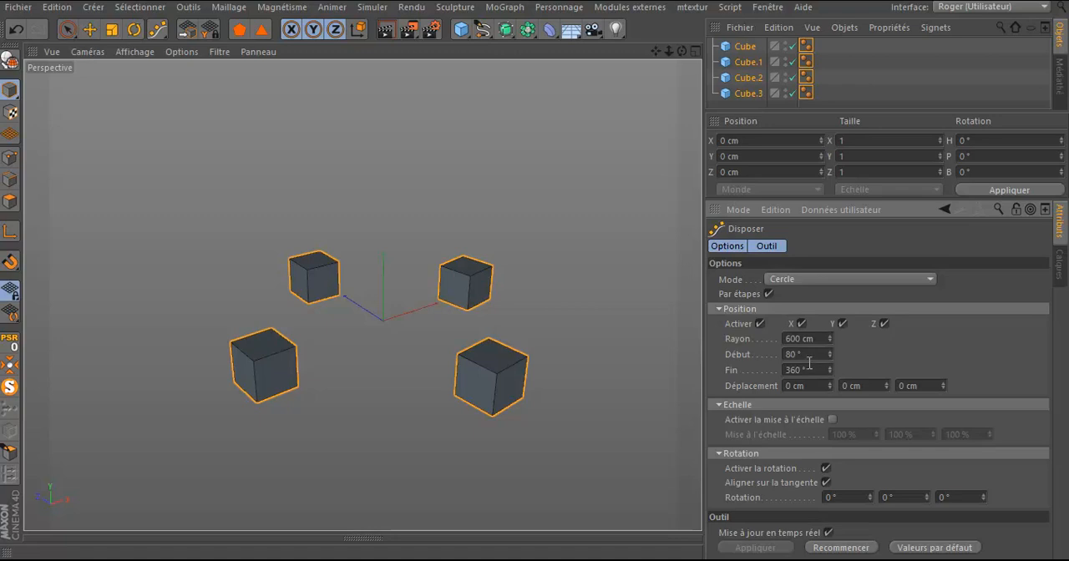
# Step: Try an end angle of 349°, restore it to 360°, and set the circle's X displacement to 171 cm
pyautogui.moveTo(830, 374); pyautogui.dragTo(831, 375)
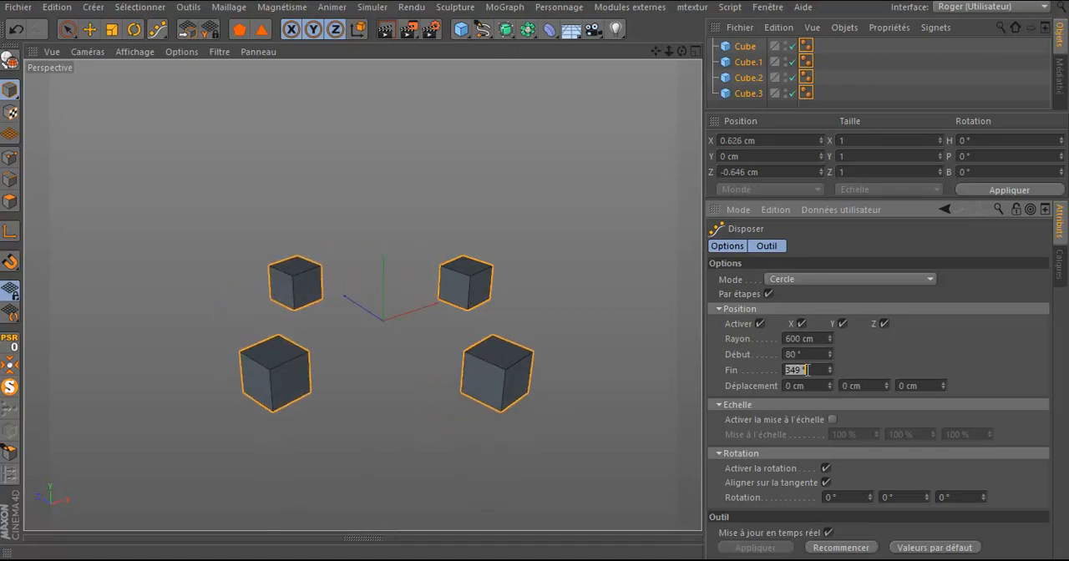
pyautogui.write('360')
pyautogui.press('Return')
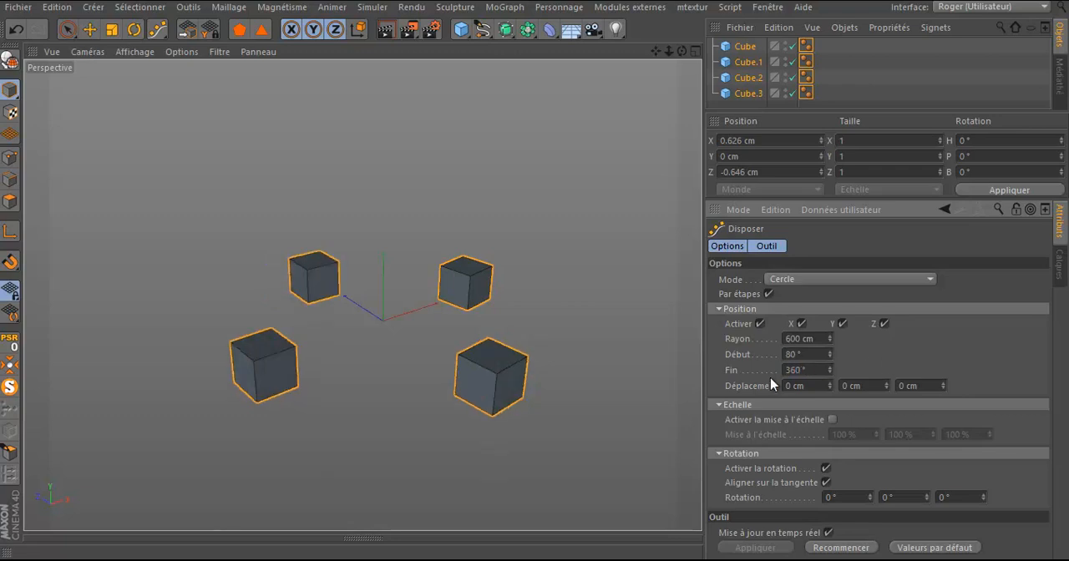
pyautogui.moveTo(830, 388); pyautogui.dragTo(830, 310)
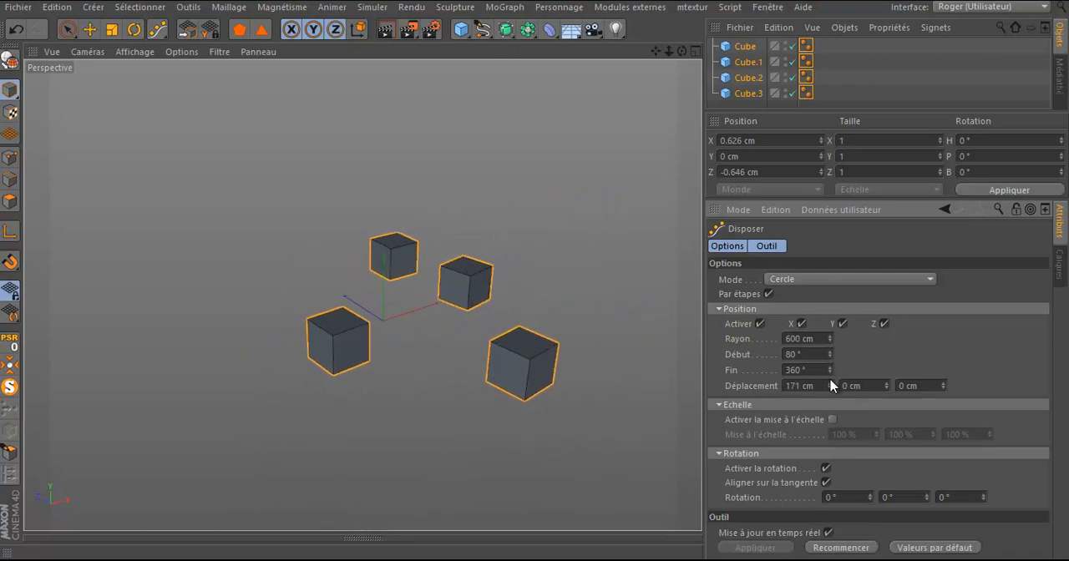
# Step: Rename the first cube in the object list as "Cube 4"
pyautogui.click(784, 43)
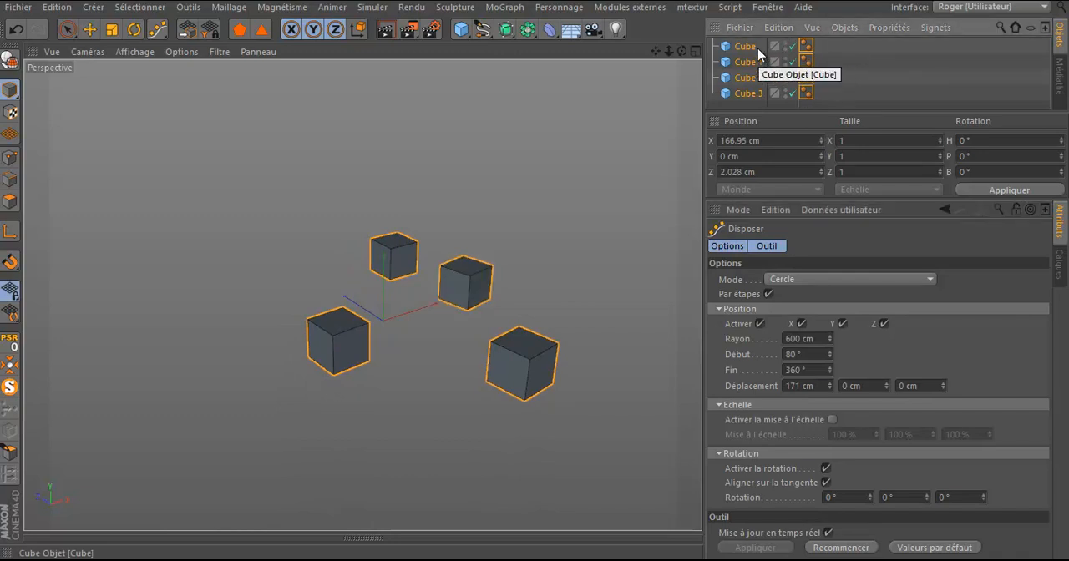
pyautogui.doubleClick(748, 46)
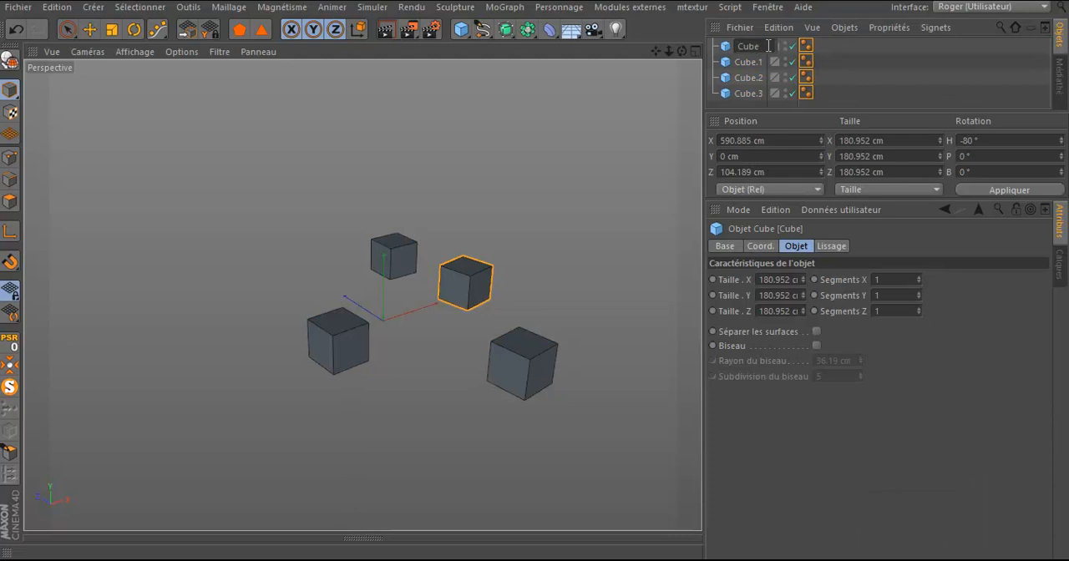
pyautogui.write('4')
pyautogui.press('Return')
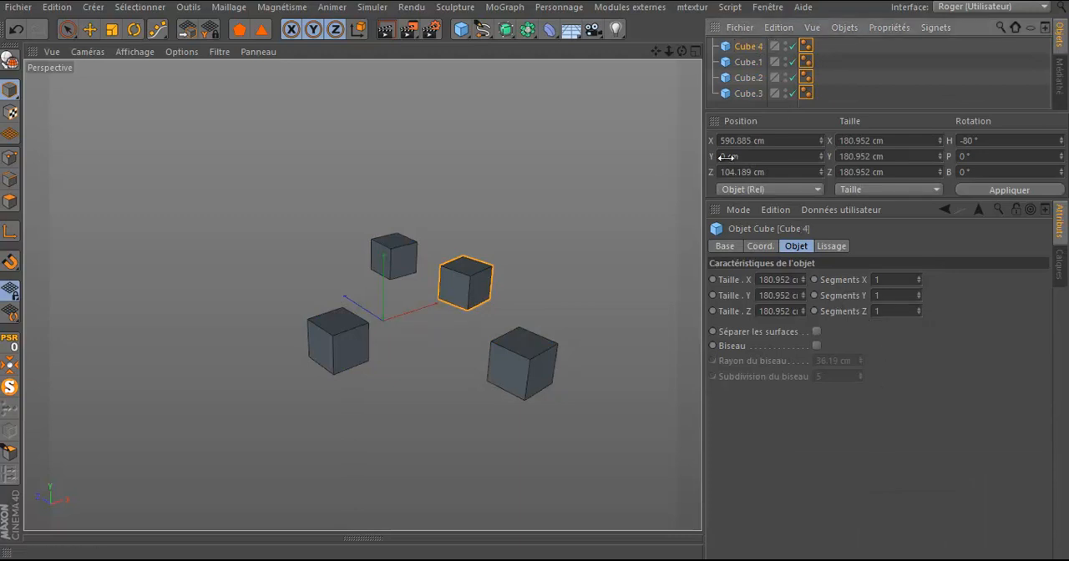
# Step: Try Y displacements of 74 cm and 16 cm in the Disposer tool with only Cube 4 selected
pyautogui.click(158, 30)
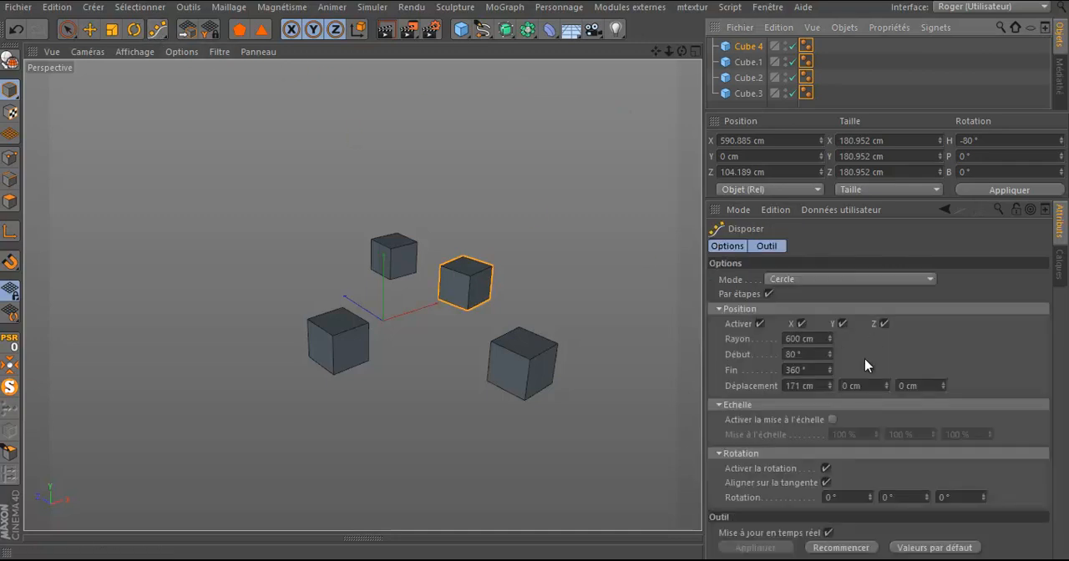
pyautogui.moveTo(887, 388); pyautogui.dragTo(887, 392)
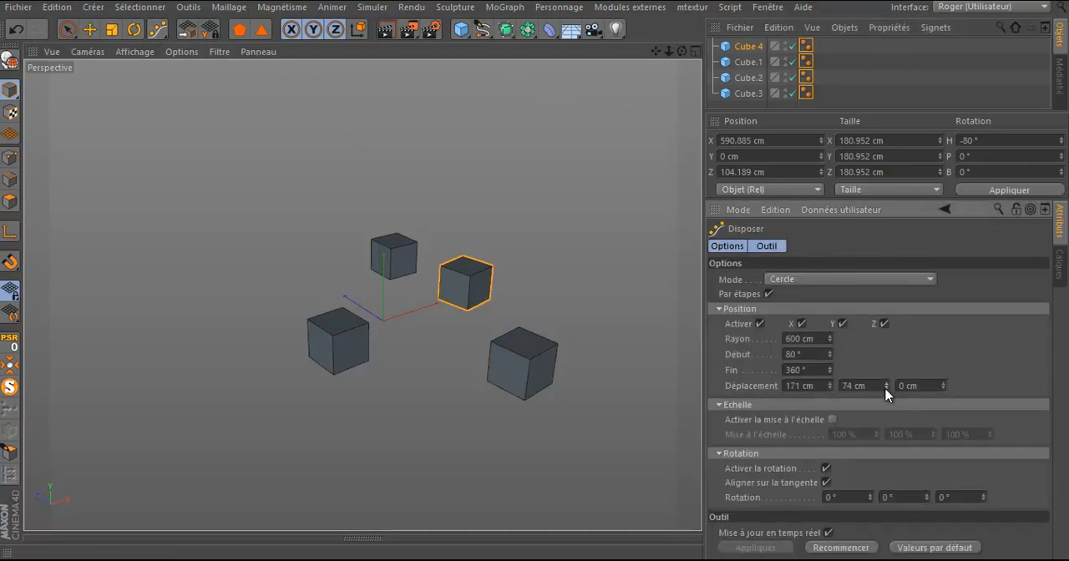
pyautogui.click(838, 550)
pyautogui.moveTo(887, 385)
pyautogui.mouseDown()
pyautogui.moveTo(888, 365)
pyautogui.moveTo(888, 403)
pyautogui.mouseUp()
# Step: Reselect all four cubes and restart the circular arrangement without Par étapes, with displacements of -91 cm on Y and -12 cm on Z
pyautogui.moveTo(828, 40); pyautogui.dragTo(734, 100)
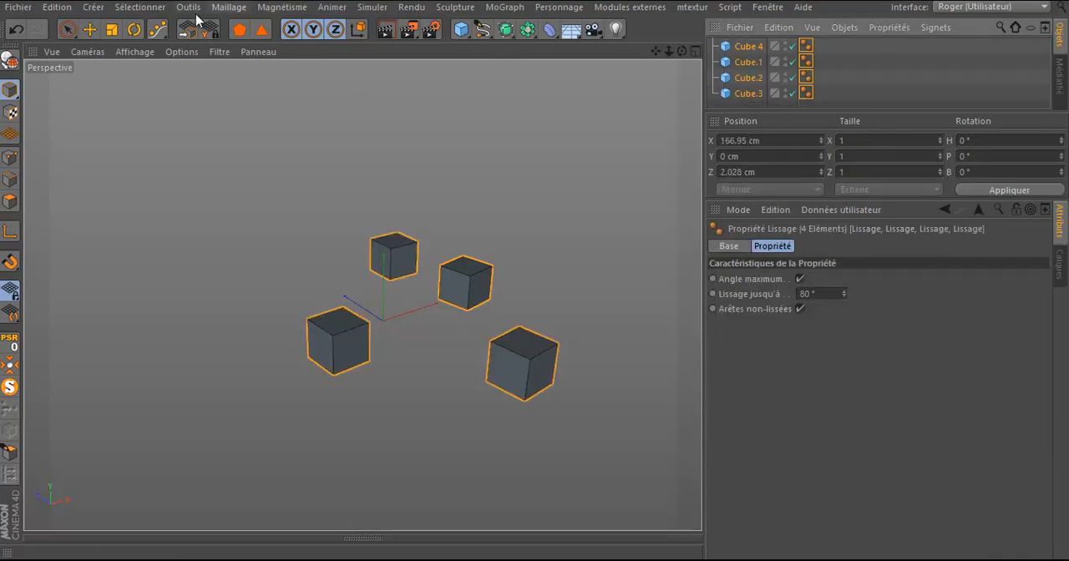
pyautogui.click(158, 30)
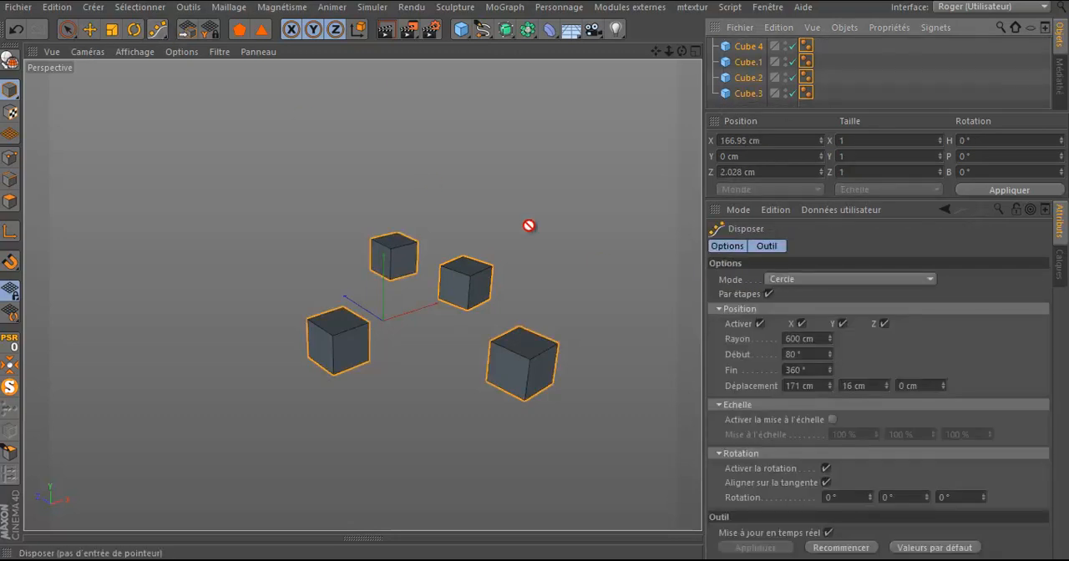
pyautogui.click(844, 549)
pyautogui.moveTo(885, 384); pyautogui.dragTo(886, 375)
pyautogui.moveTo(946, 390); pyautogui.dragTo(945, 368)
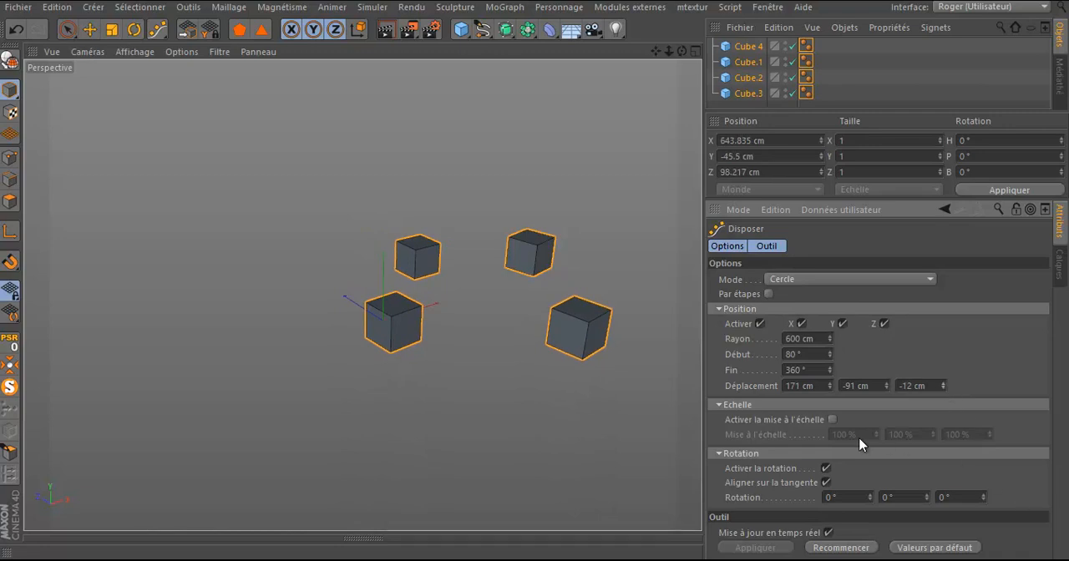
pyautogui.click(826, 469)
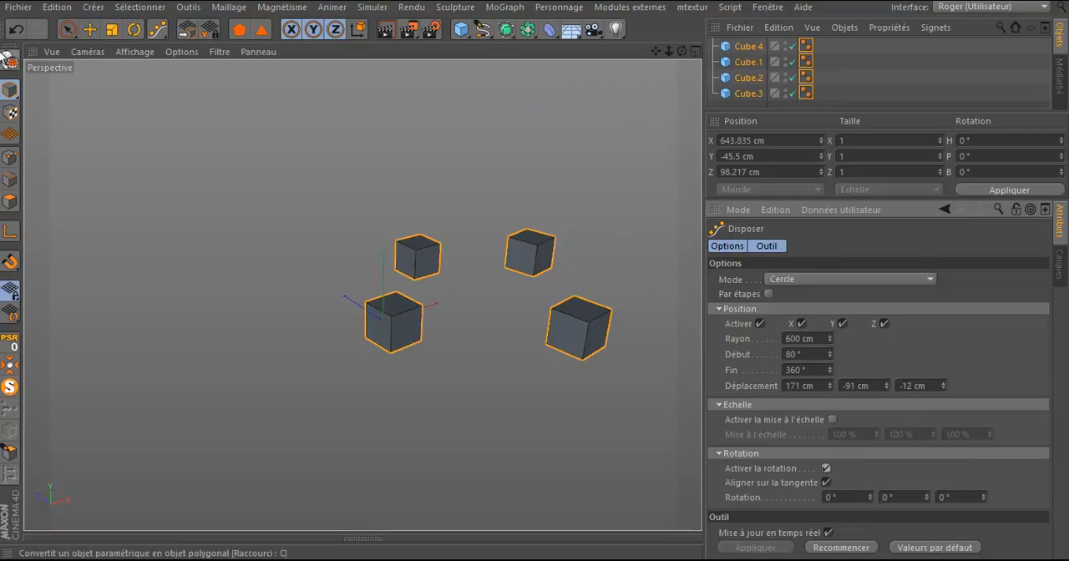
# Step: Convert the four cubes to polygon objects and stretch them along the Z axis into elongated boxes
pyautogui.click(8, 61)
pyautogui.click(111, 29)
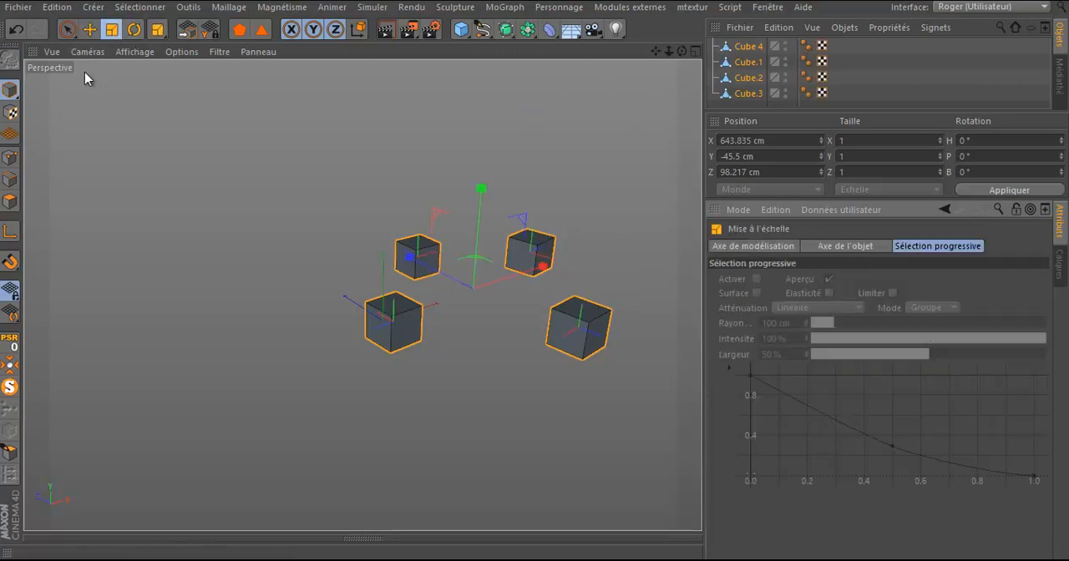
pyautogui.moveTo(411, 255); pyautogui.dragTo(348, 235)
pyautogui.scroll(-3, 272, 270)
pyautogui.scroll(-1, 272, 276)
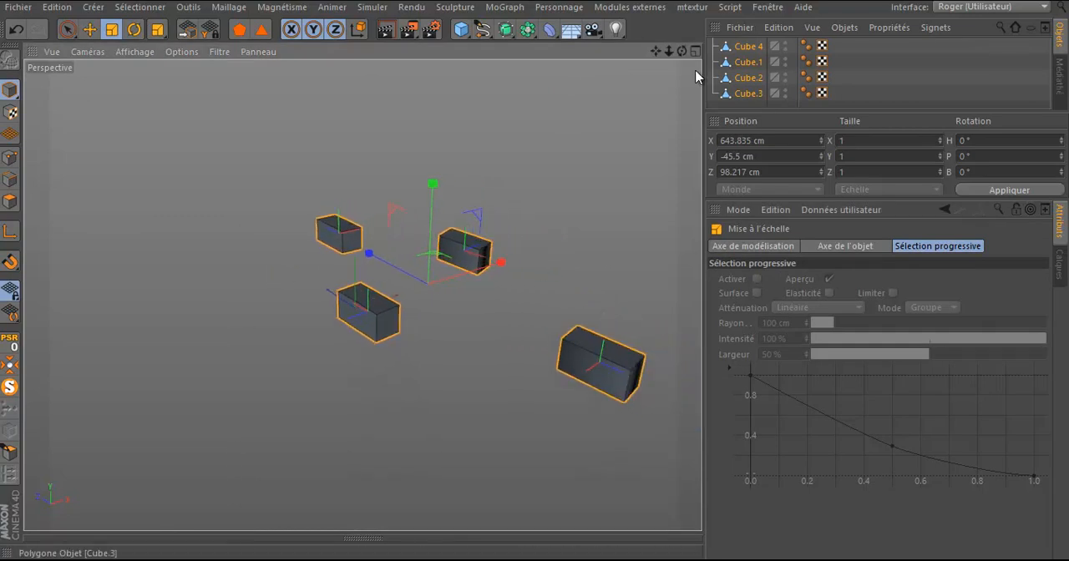
# Step: Return to the Disposer tool and restart the circular arrangement of the boxes with a first rotation value of 82°
pyautogui.moveTo(157, 30); pyautogui.dragTo(203, 86)
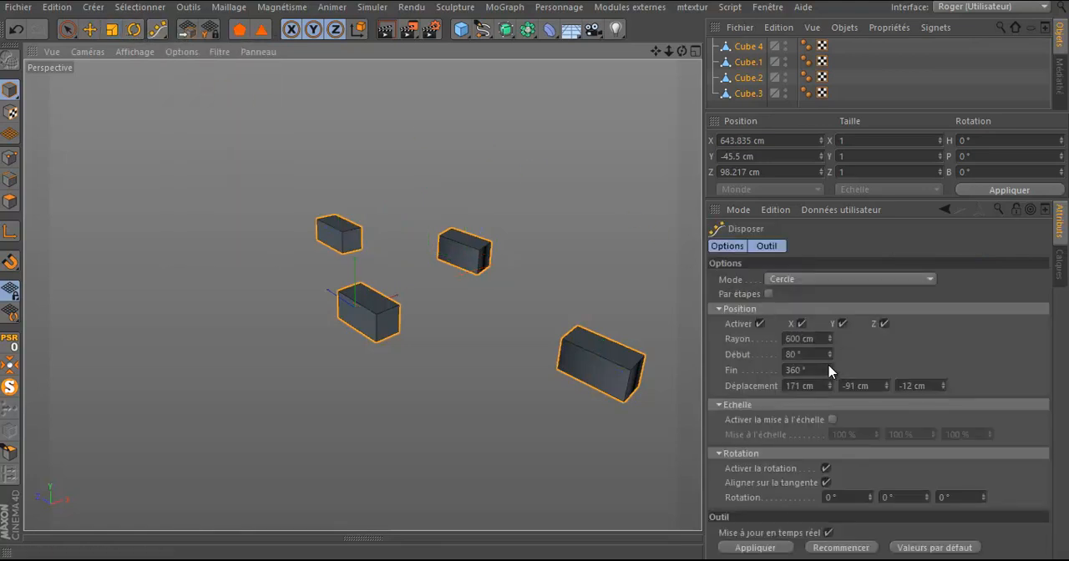
pyautogui.click(826, 469)
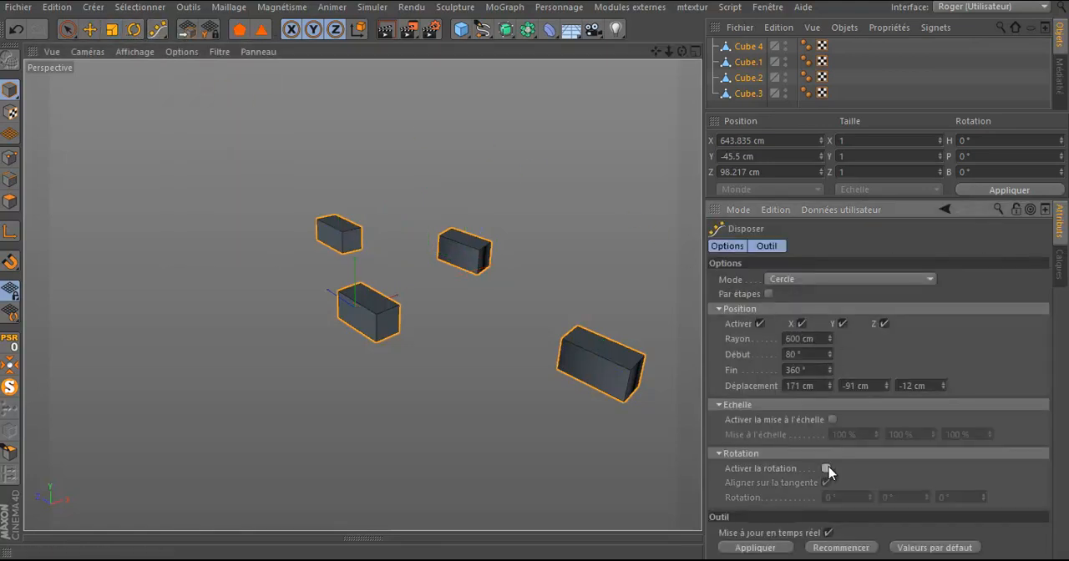
pyautogui.click(826, 468)
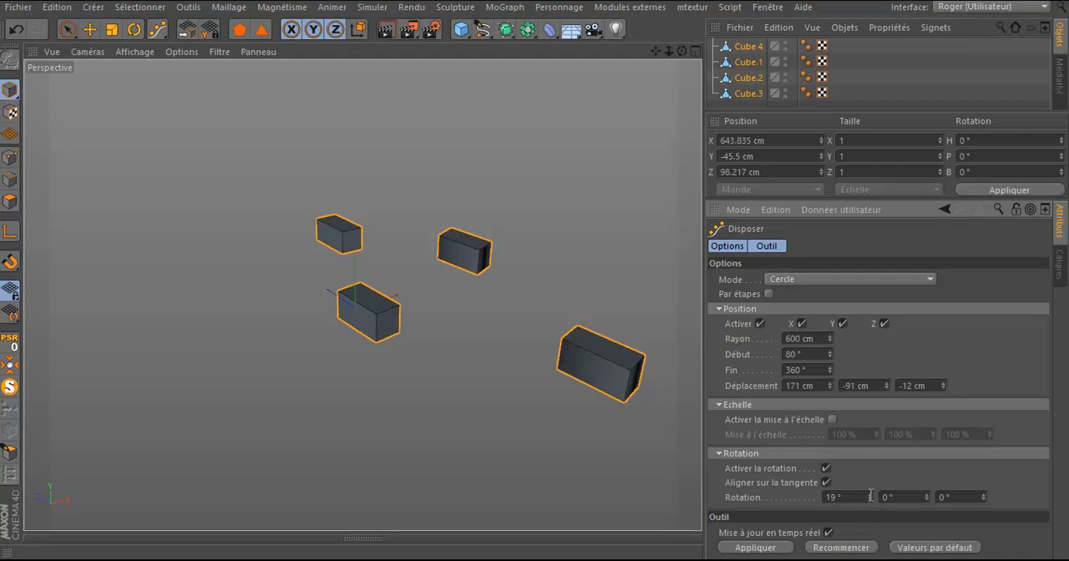
pyautogui.click(831, 551)
pyautogui.moveTo(871, 499); pyautogui.dragTo(874, 493)
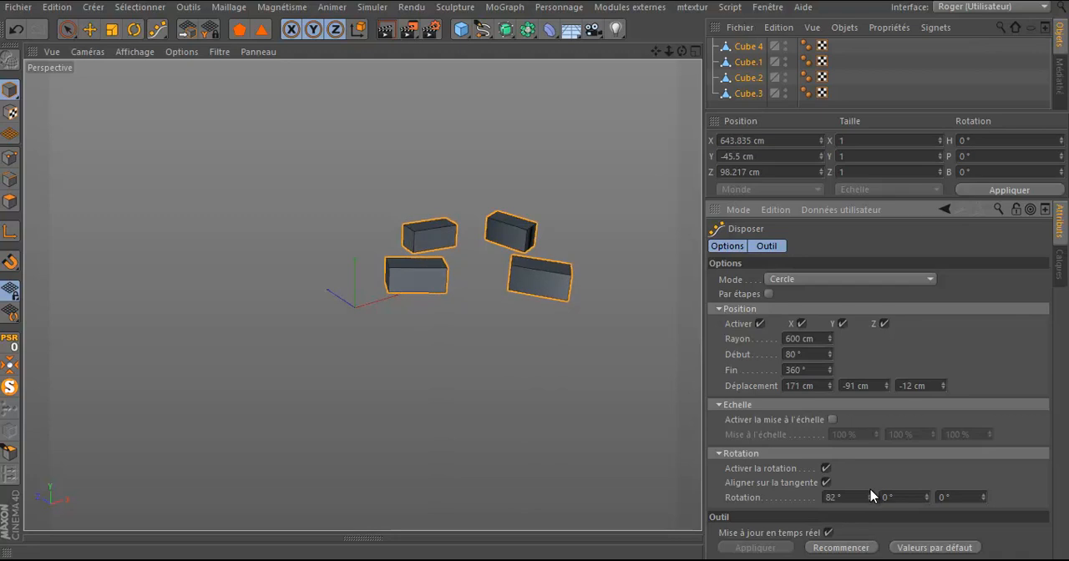
# Step: Compare the boxes with rotation and tangent alignment toggled, leaving rotation on and Aligner sur la tangente off
pyautogui.click(828, 470)
pyautogui.click(828, 470)
pyautogui.click(826, 469)
pyautogui.click(826, 470)
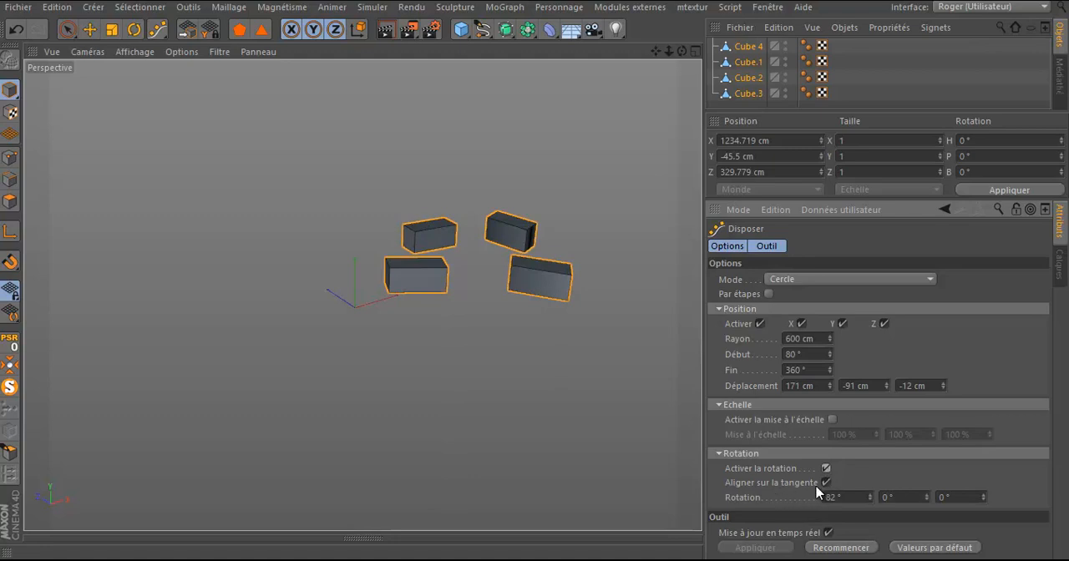
pyautogui.click(826, 483)
pyautogui.click(826, 482)
pyautogui.moveTo(685, 53); pyautogui.dragTo(535, 298)
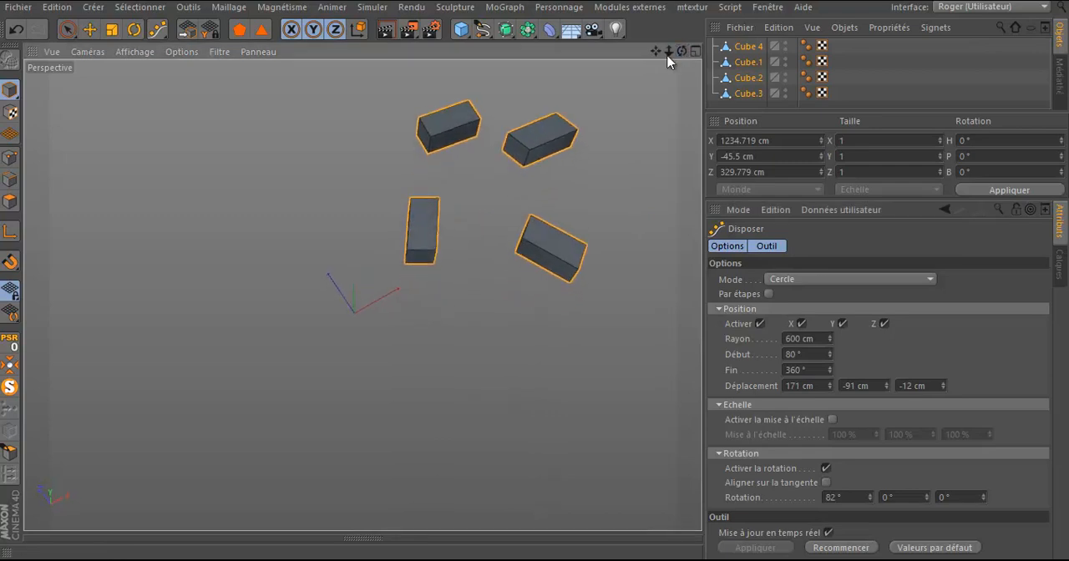
# Step: Set the first rotation value to 0° and reactivate Aligner sur la tangente for the boxes
pyautogui.click(859, 498)
pyautogui.write('0')
pyautogui.press('Return')
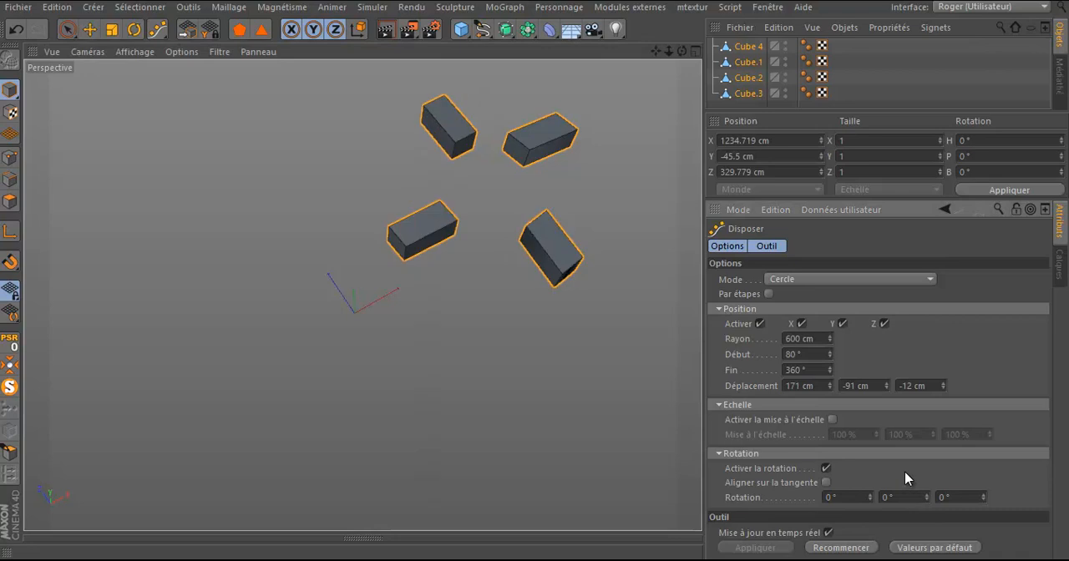
pyautogui.click(826, 482)
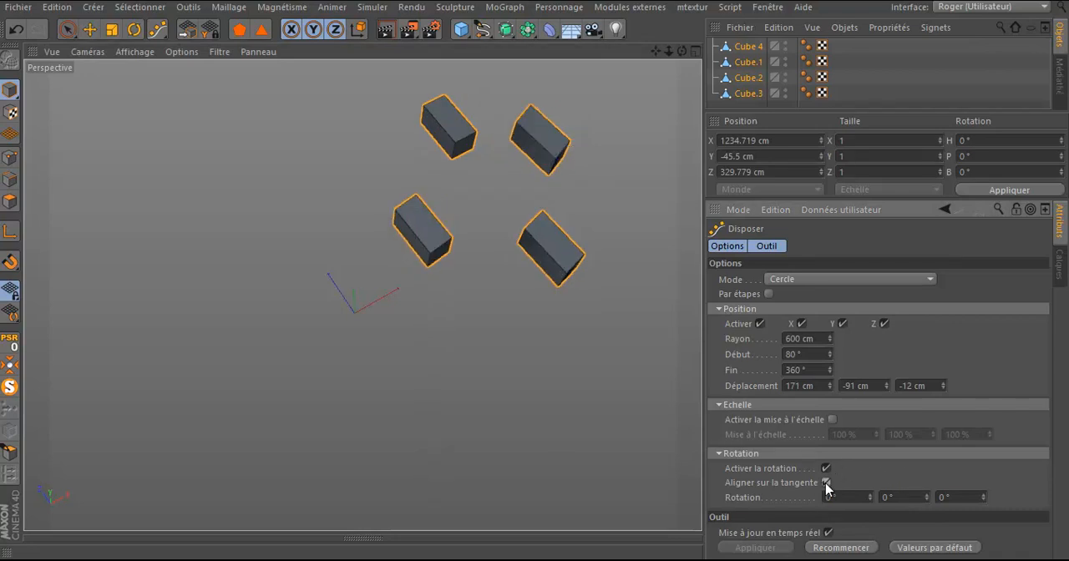
# Step: Set all three Déplacement values of the circular arrangement to 0 cm
pyautogui.moveTo(655, 52); pyautogui.dragTo(538, 276)
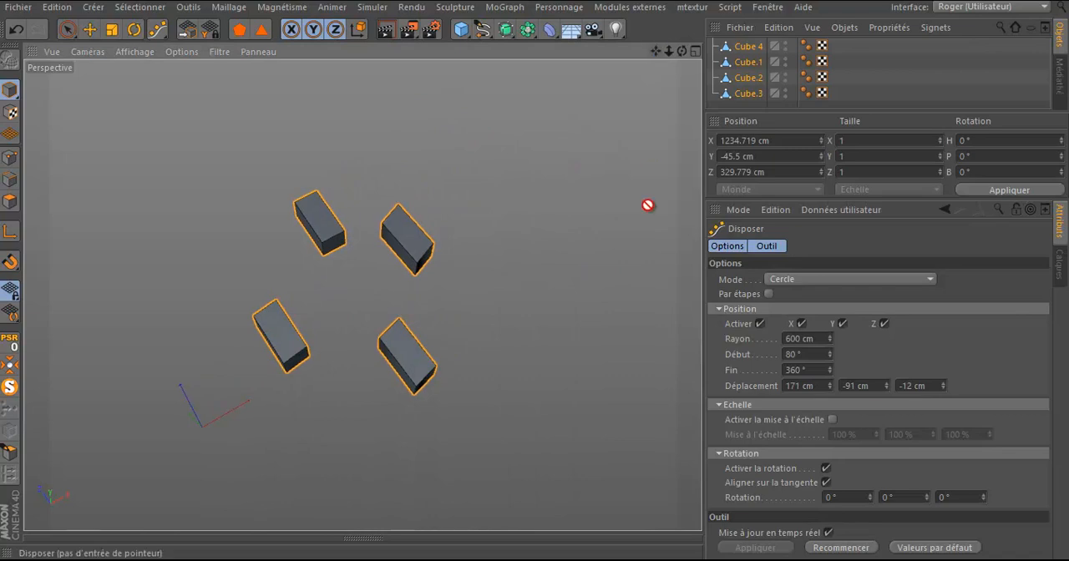
pyautogui.doubleClick(822, 386)
pyautogui.write('0')
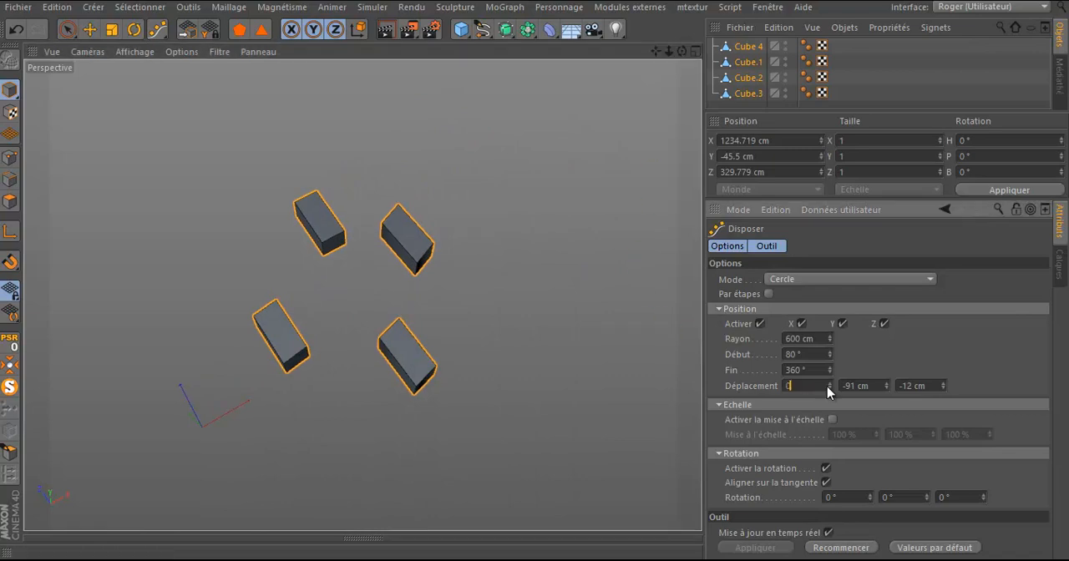
pyautogui.doubleClick(861, 386)
pyautogui.write('0')
pyautogui.doubleClick(911, 386)
pyautogui.write('0')
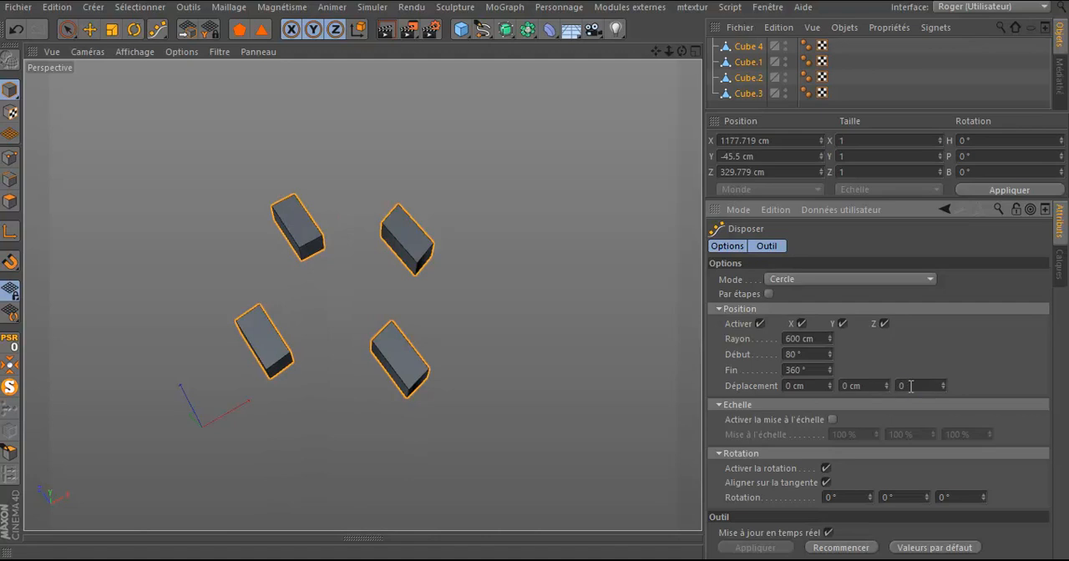
# Step: Reselect the four boxes, restore the Disposer tool's default values and set its mode to Sur une spline
pyautogui.click(750, 46)
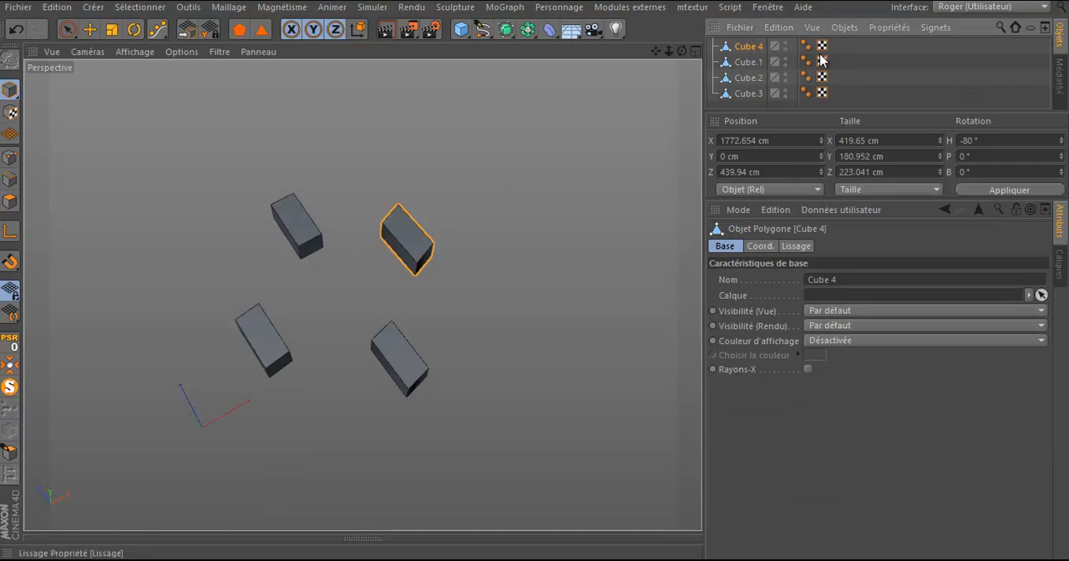
pyautogui.moveTo(838, 50); pyautogui.dragTo(751, 107)
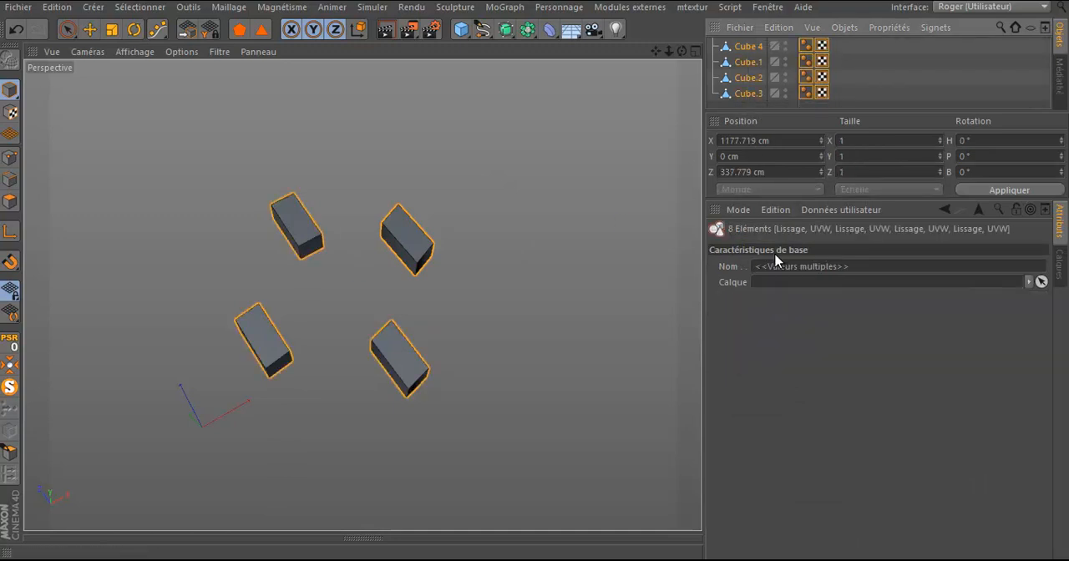
pyautogui.click(157, 29)
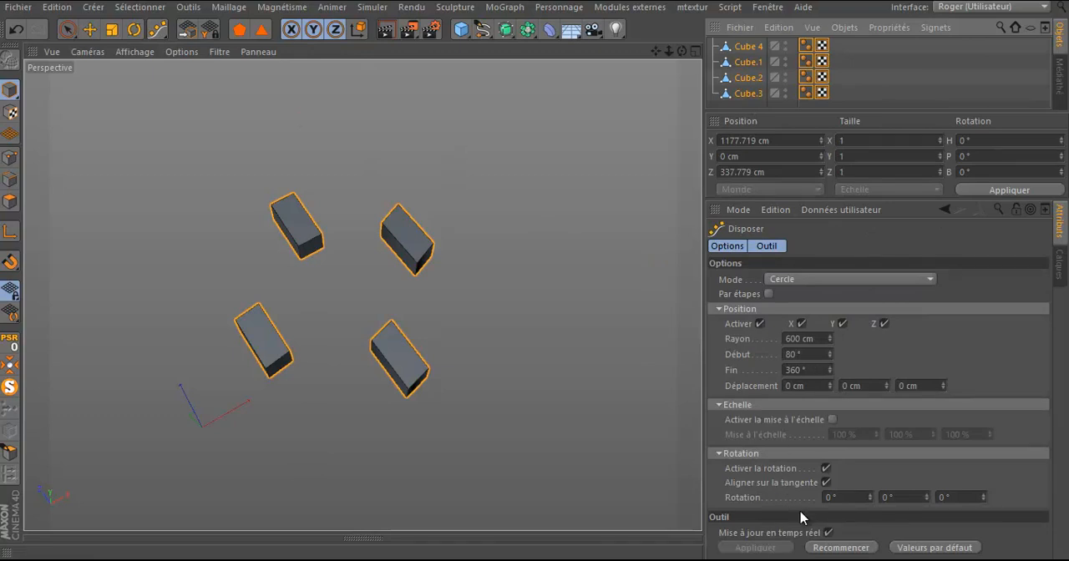
pyautogui.click(919, 549)
pyautogui.click(822, 282)
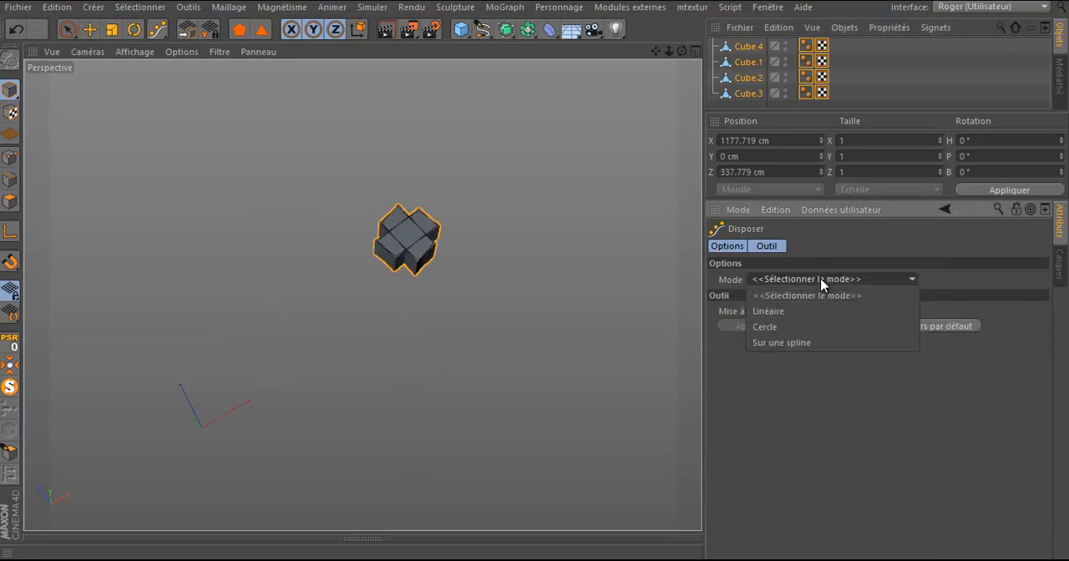
pyautogui.click(794, 342)
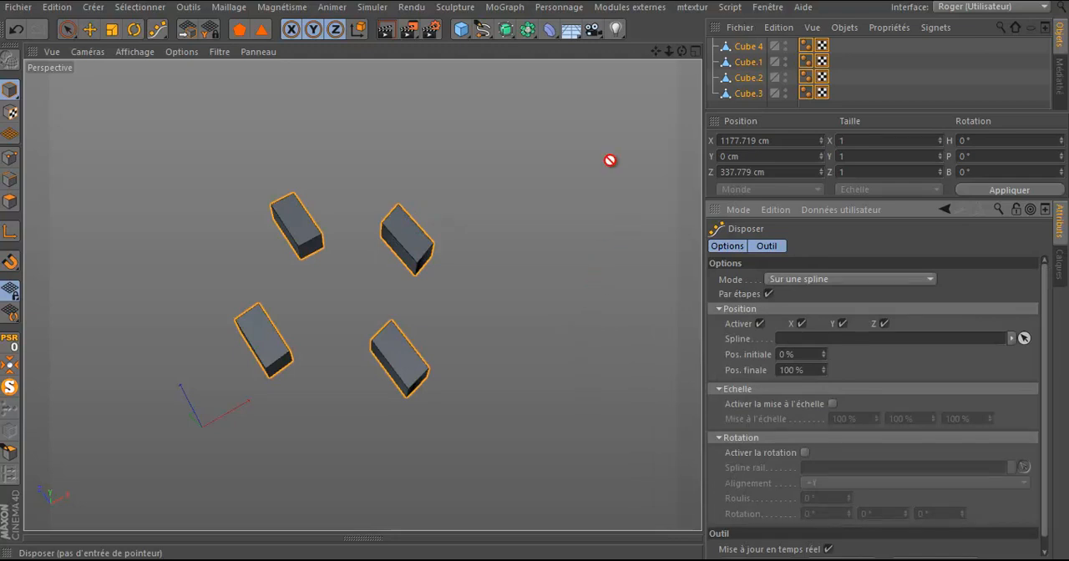
# Step: Draw a freehand wavy spline rising above the boxes in the front view
pyautogui.moveTo(682, 52); pyautogui.dragTo(535, 268)
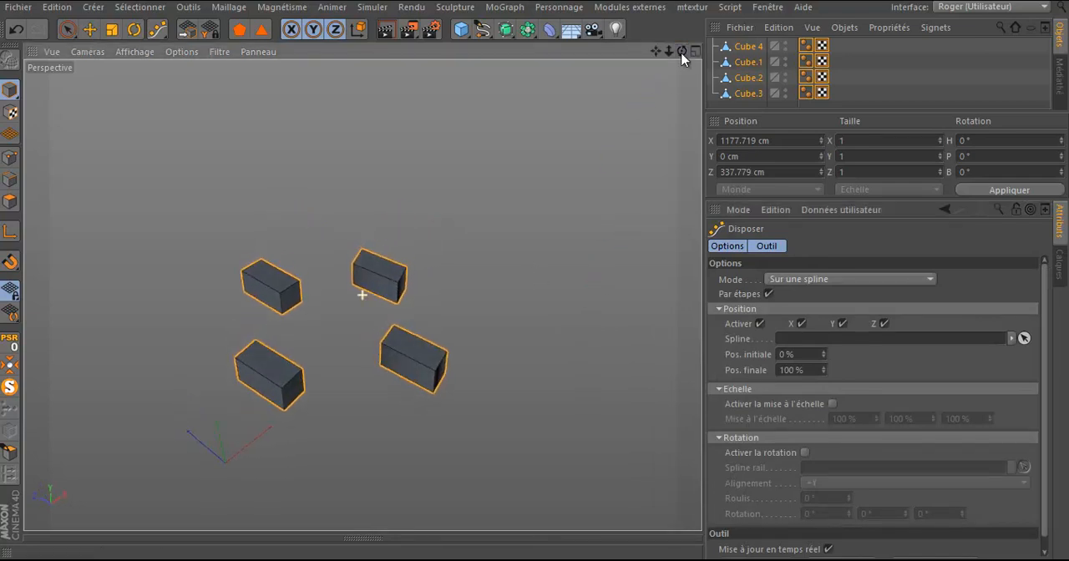
pyautogui.click(482, 29)
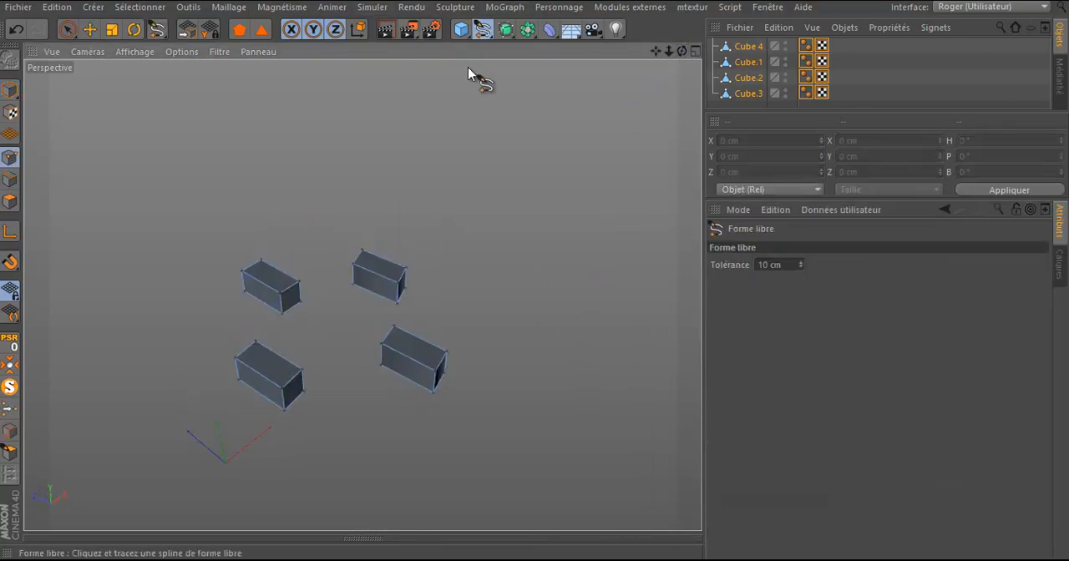
pyautogui.middleClick(663, 76)
pyautogui.middleClick(482, 400)
pyautogui.scroll(-5, 281, 375)
pyautogui.moveTo(250, 340)
pyautogui.mouseDown()
pyautogui.moveTo(260, 308)
pyautogui.moveTo(542, 234)
pyautogui.moveTo(641, 193)
pyautogui.mouseUp()
# Step: Reselect the four boxes, assign the drawn spline as the Disposer tool's position path and apply the arrangement
pyautogui.moveTo(168, 30); pyautogui.dragTo(207, 89)
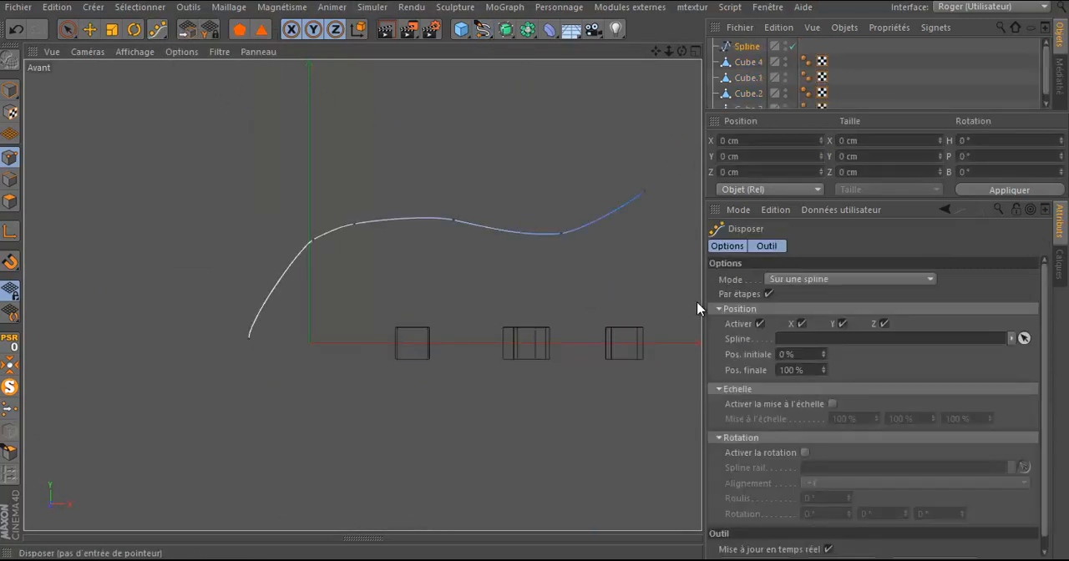
pyautogui.moveTo(834, 110); pyautogui.dragTo(836, 163)
pyautogui.moveTo(847, 58); pyautogui.dragTo(720, 130)
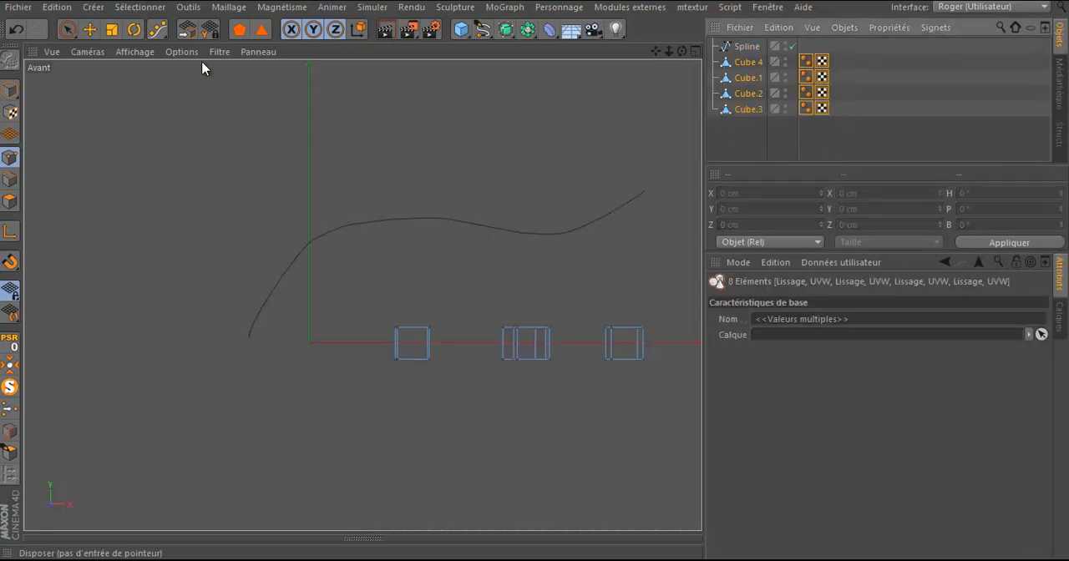
pyautogui.click(158, 30)
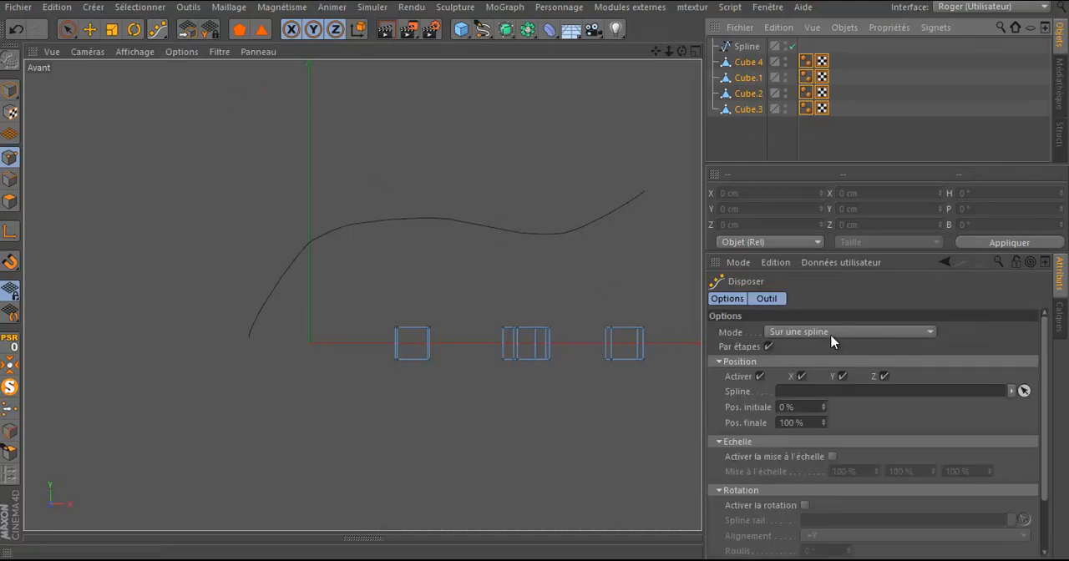
pyautogui.click(1024, 391)
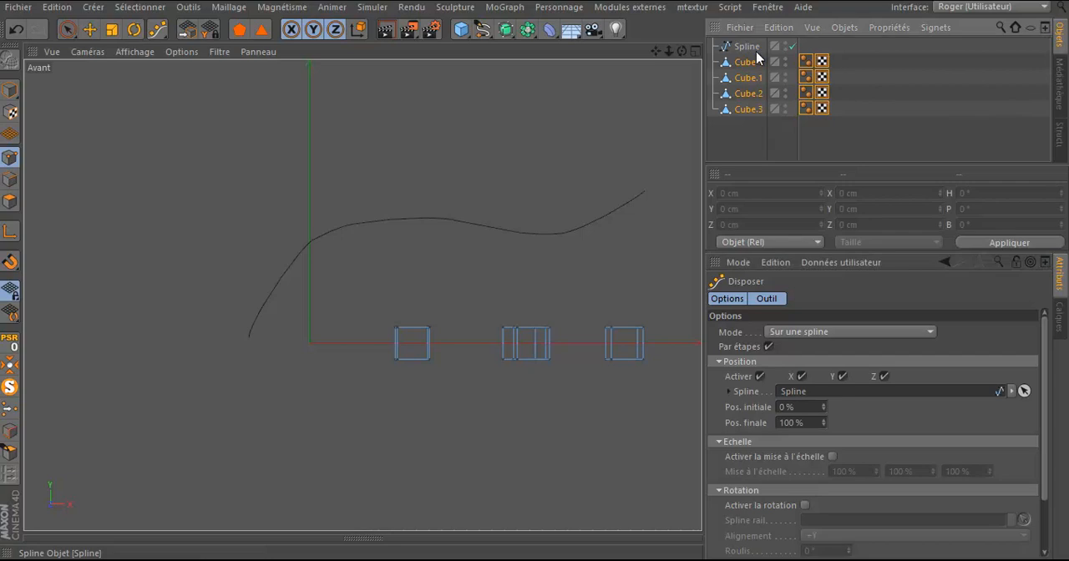
pyautogui.moveTo(888, 249); pyautogui.dragTo(881, 162)
pyautogui.click(767, 539)
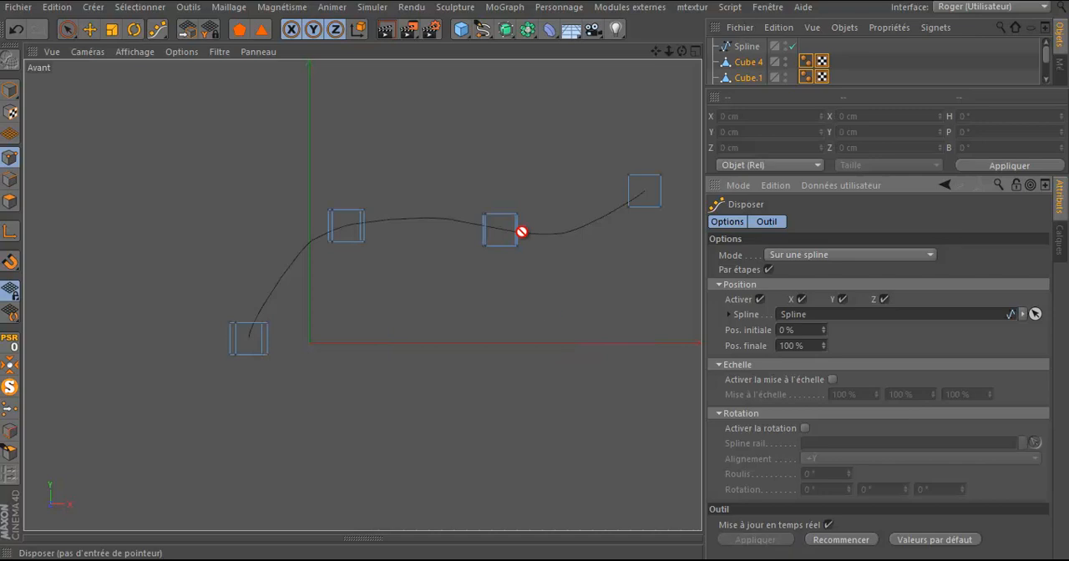
# Step: In the perspective view, set the boxes' Pos. initiale along the spline to 10 %
pyautogui.middleClick(391, 283)
pyautogui.middleClick(307, 251)
pyautogui.keyDown('alt'); pyautogui.moveTo(433, 246); pyautogui.dragTo(501, 244); pyautogui.keyUp('alt')
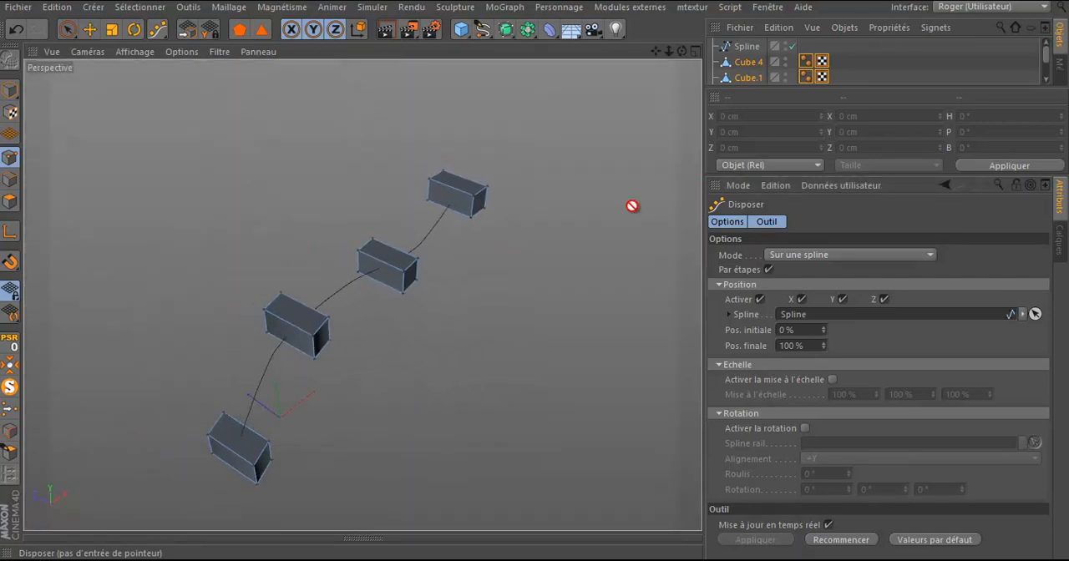
pyautogui.moveTo(684, 48); pyautogui.dragTo(534, 276)
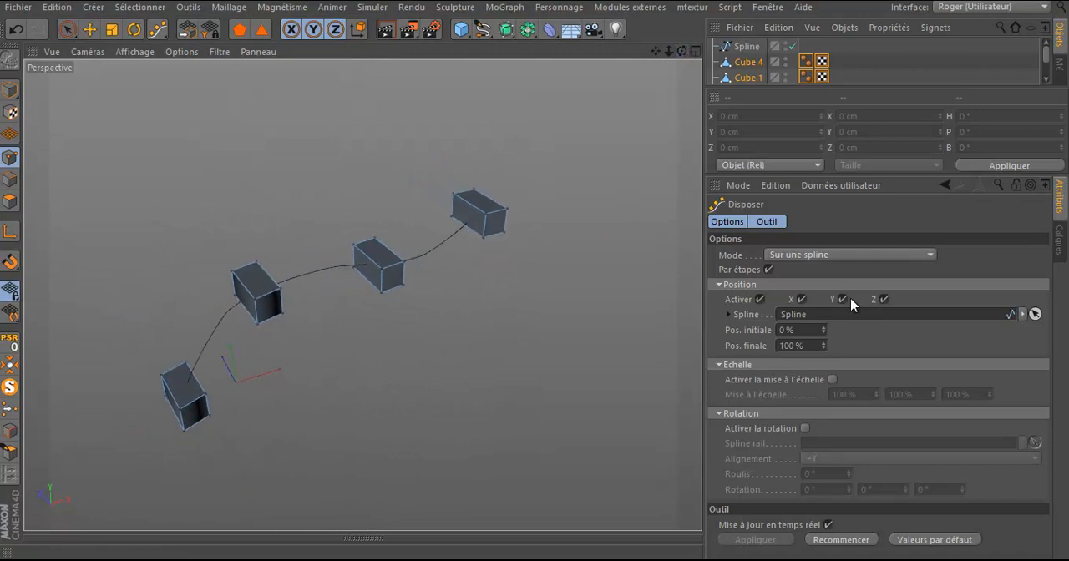
pyautogui.moveTo(821, 332); pyautogui.dragTo(825, 332)
pyautogui.moveTo(842, 88)
pyautogui.mouseDown()
pyautogui.moveTo(843, 114)
pyautogui.moveTo(843, 85)
pyautogui.mouseUp()
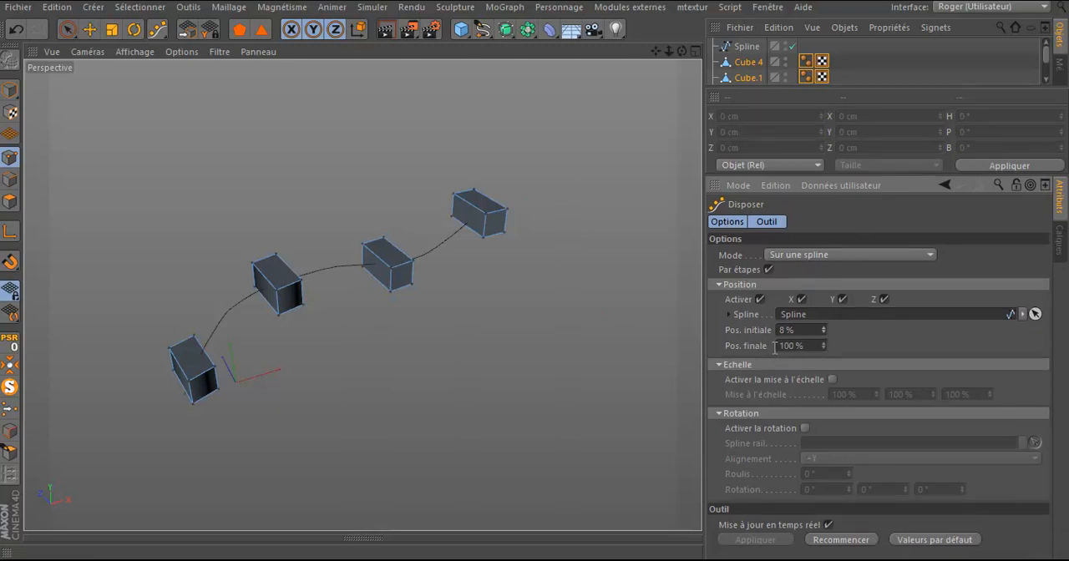
pyautogui.moveTo(822, 329); pyautogui.dragTo(823, 330)
# Step: Activate scaling for the boxes with values of 156 % and 228 % on the first two axes and Par étapes off
pyautogui.click(832, 380)
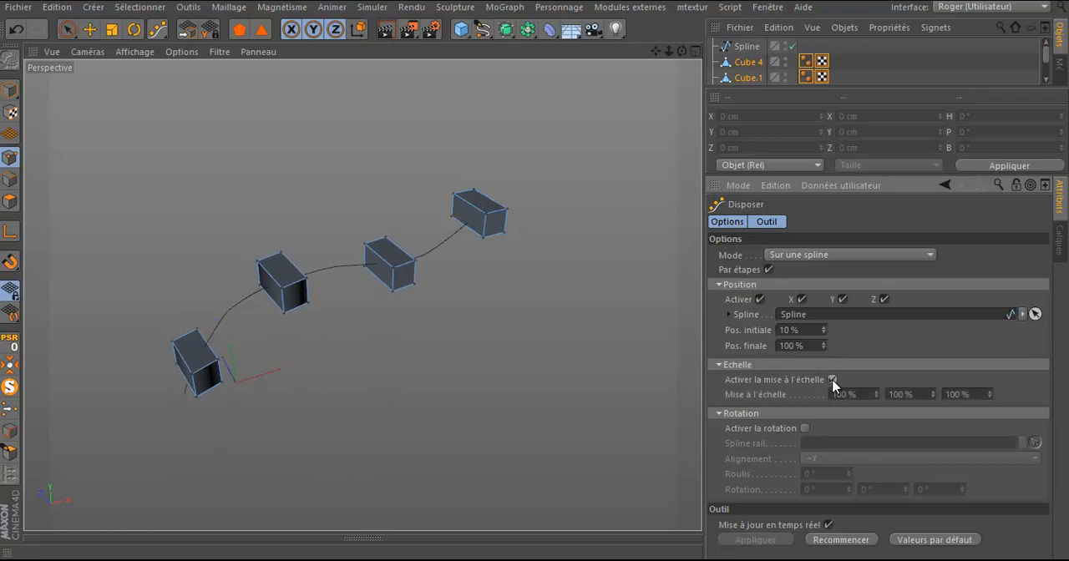
pyautogui.moveTo(876, 396)
pyautogui.mouseDown()
pyautogui.moveTo(877, 410)
pyautogui.moveTo(876, 369)
pyautogui.moveTo(877, 448)
pyautogui.moveTo(876, 377)
pyautogui.moveTo(876, 398)
pyautogui.mouseUp()
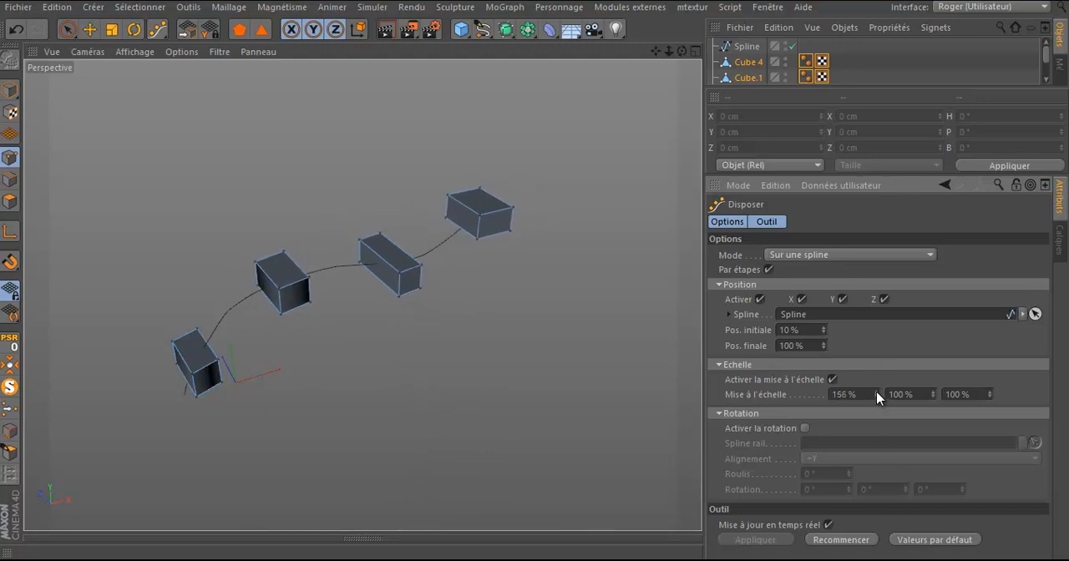
pyautogui.click(770, 270)
pyautogui.moveTo(933, 397); pyautogui.dragTo(931, 374)
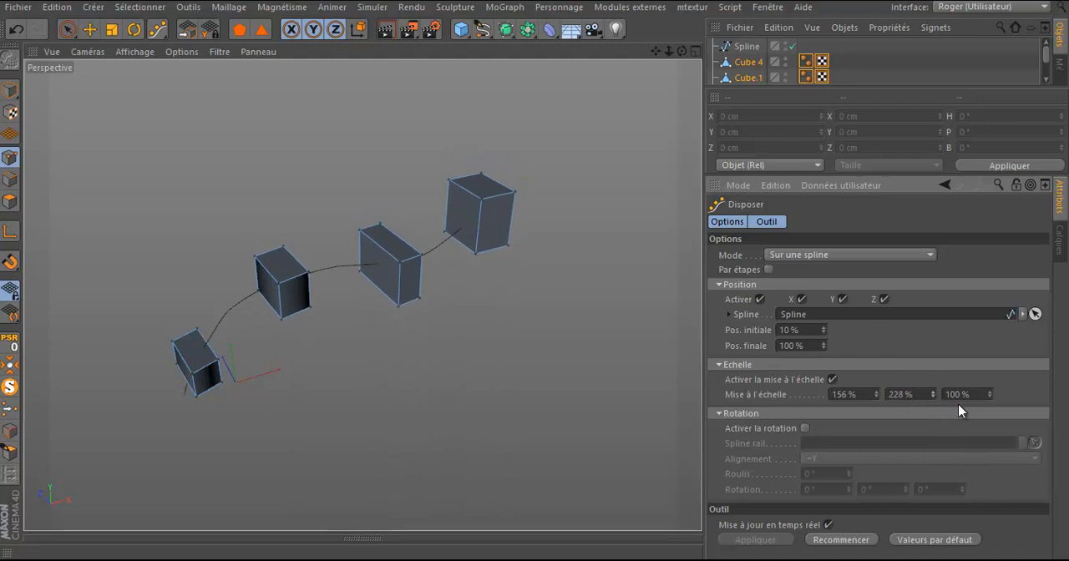
# Step: Activate rotation for the boxes with Roulis at 44° and Rotation values of 132°, 46° and -14°
pyautogui.click(806, 429)
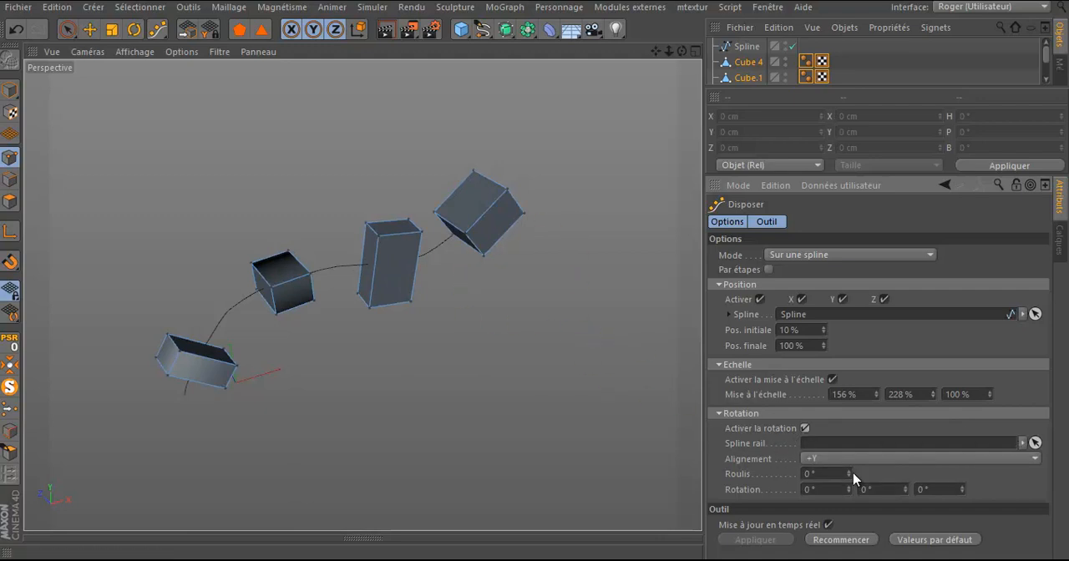
pyautogui.moveTo(849, 476); pyautogui.dragTo(962, 487)
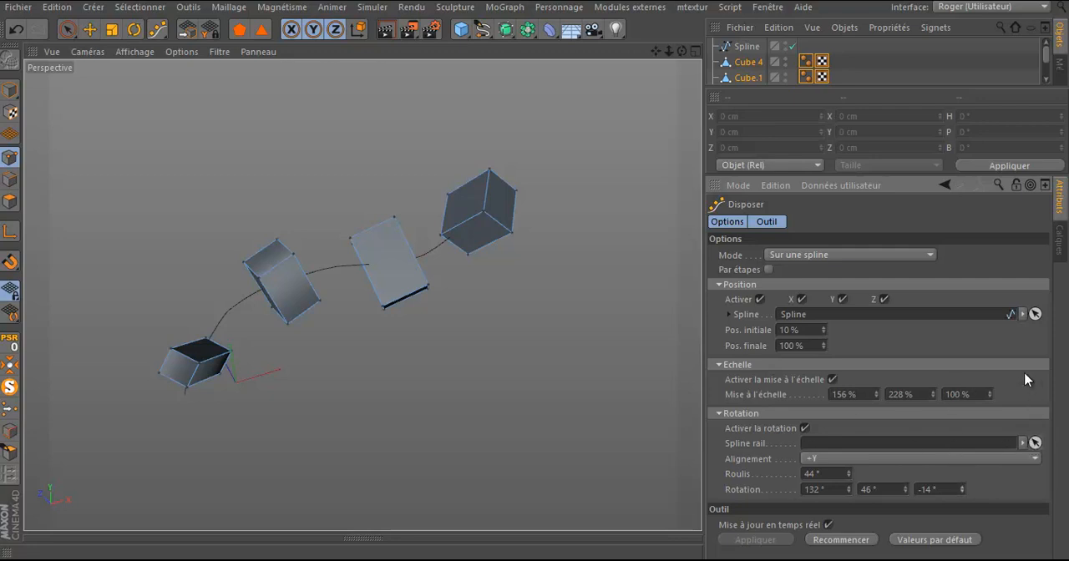
# Step: Assign the drawn spline as the Spline rail and set Roulis to -140°
pyautogui.click(1035, 442)
pyautogui.click(747, 48)
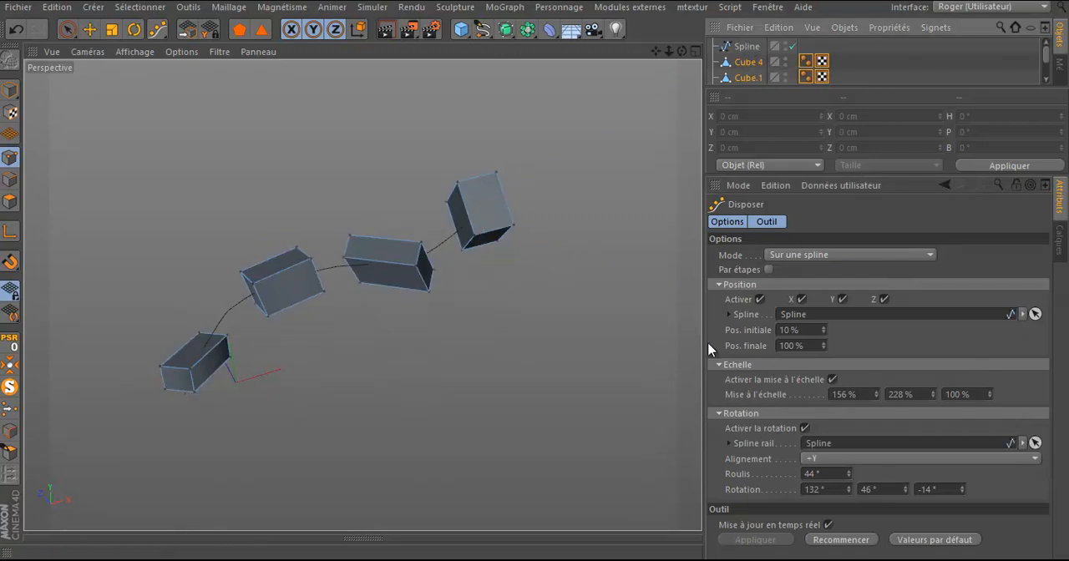
pyautogui.moveTo(848, 474)
pyautogui.mouseDown()
pyautogui.moveTo(847, 498)
pyautogui.moveTo(849, 474)
pyautogui.mouseUp()
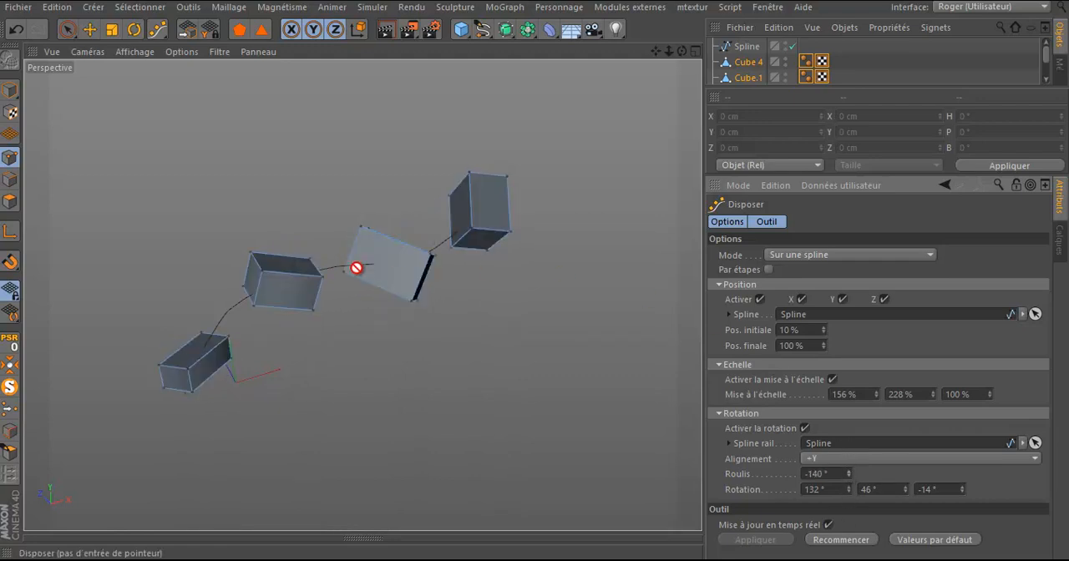